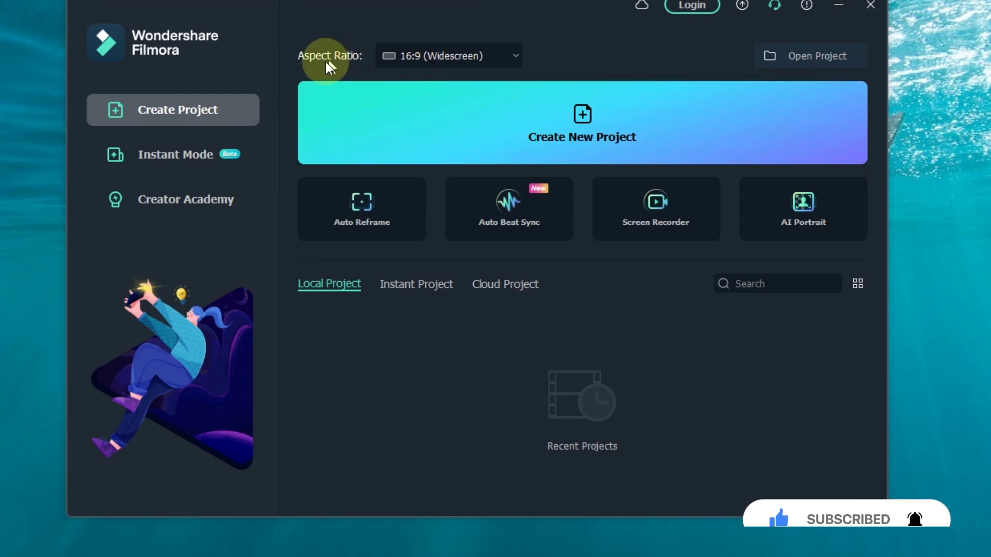
Create a new project with the 16:9 (Widescreen) aspect ratio
left_click(441, 56)
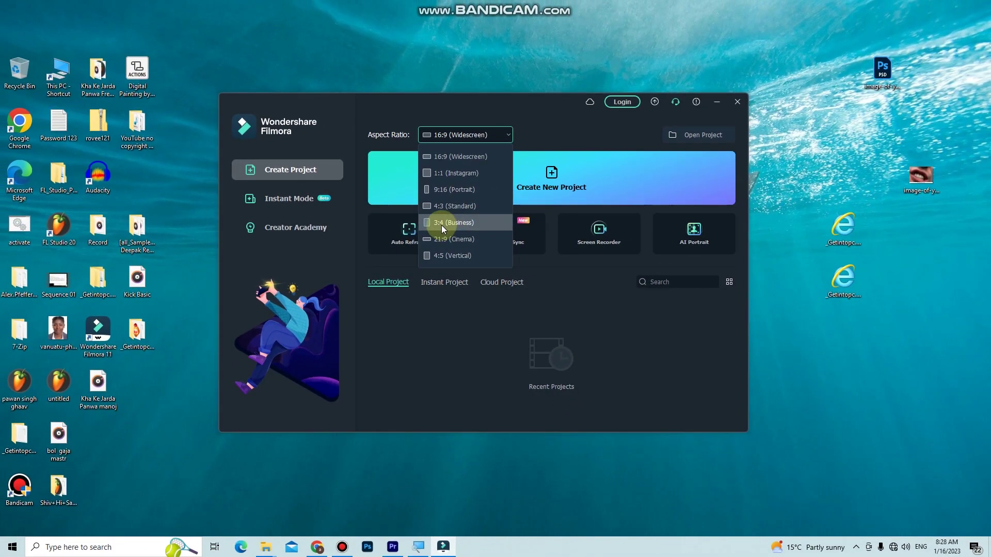
left_click(466, 157)
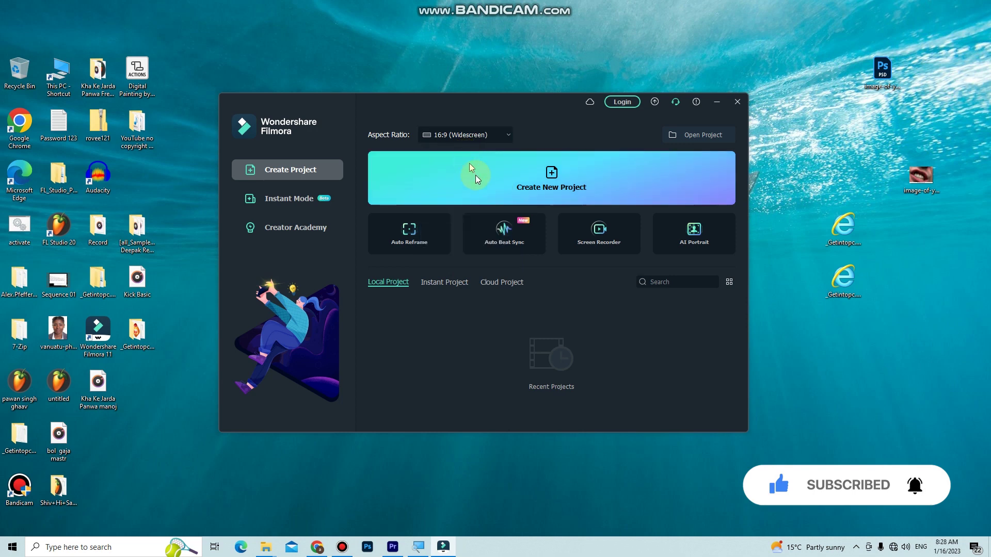
left_click(531, 174)
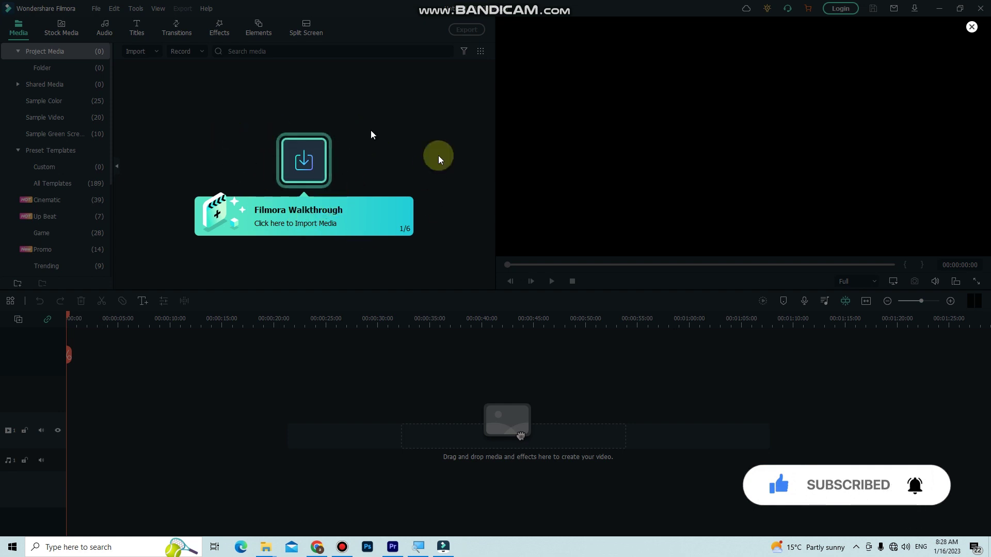
Import the user guide video from the Preset Video folder and place it at the start of video track 1
left_click(306, 158)
left_click(82, 75)
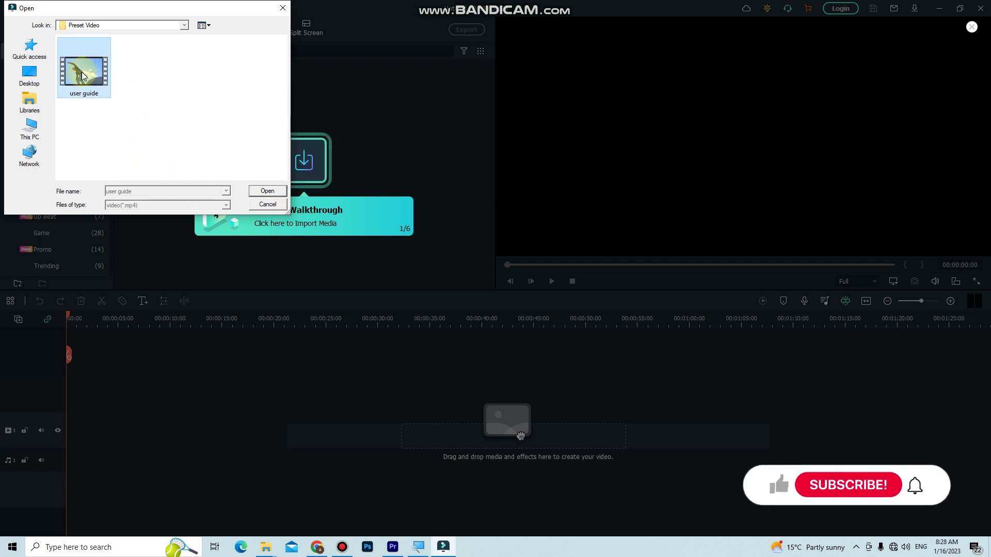
double_click(84, 76)
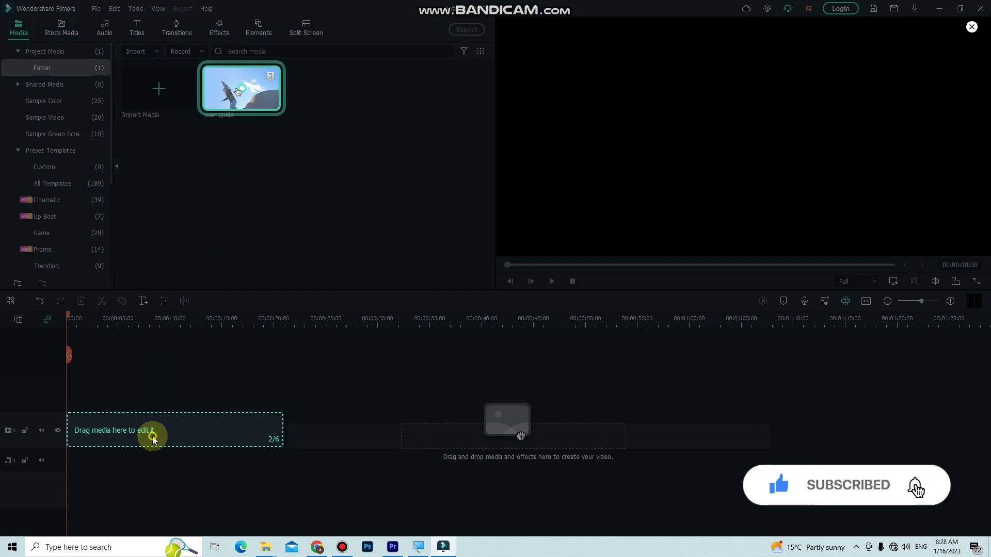
left_click_drag(241, 88, 81, 435)
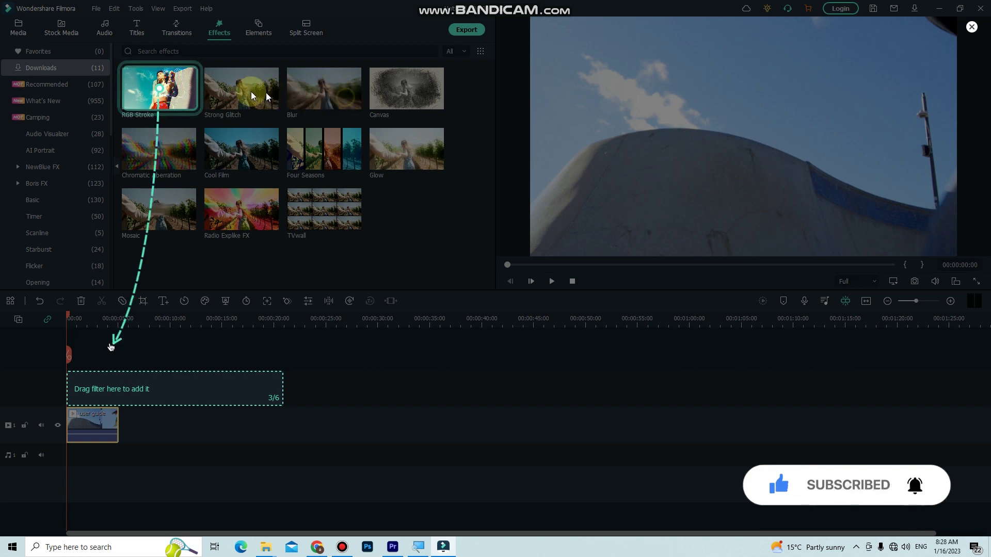
Add the RGB Stroke effect on the track above the second half of the user guide clip and play the preview
mouse_move(131, 88)
left_mouse_down()
mouse_move(118, 424)
mouse_move(107, 382)
mouse_move(93, 386)
left_mouse_up()
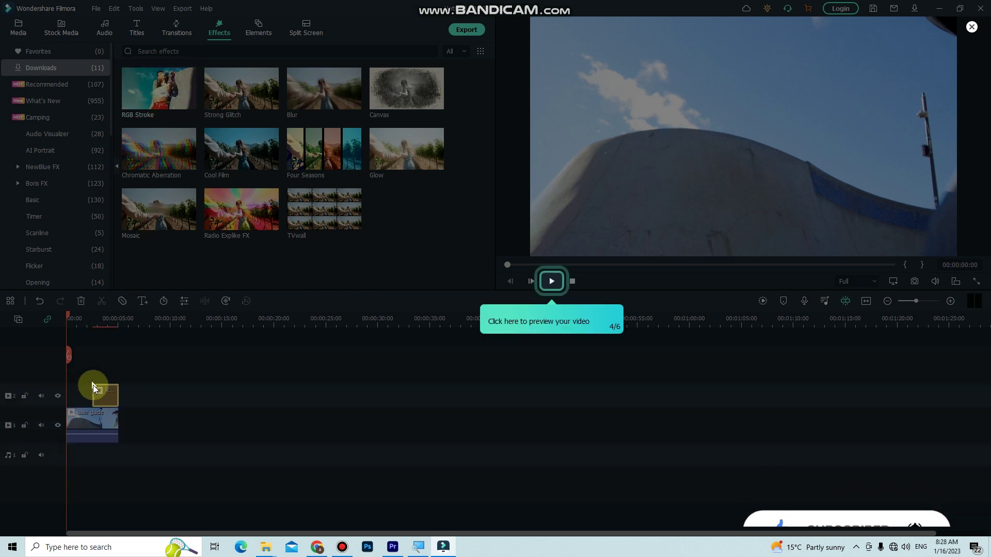
left_click(105, 398)
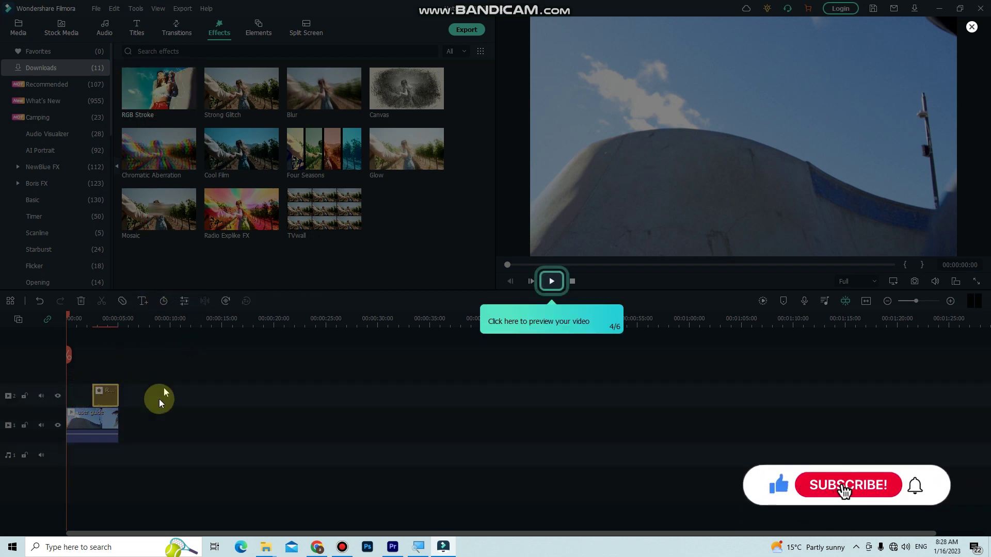
left_click(553, 281)
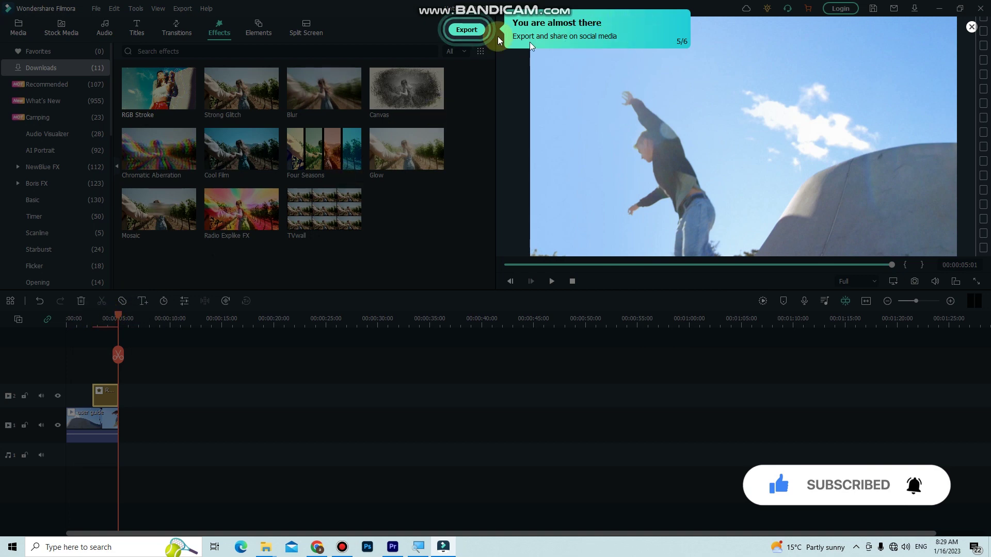
Export the project locally as an MP4 named My Video with the DEFAULT preset, and dismiss the export result and tips
left_click(465, 29)
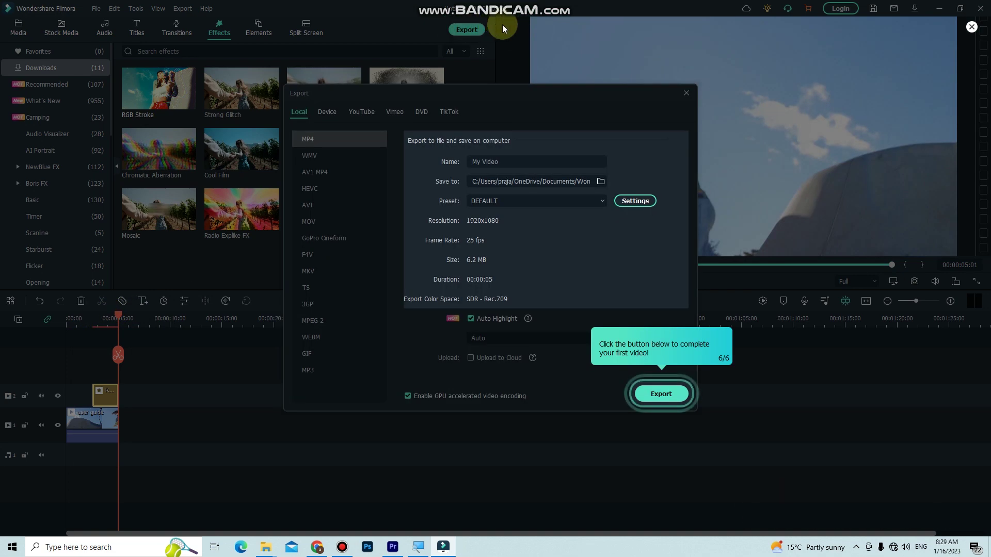
left_click(667, 396)
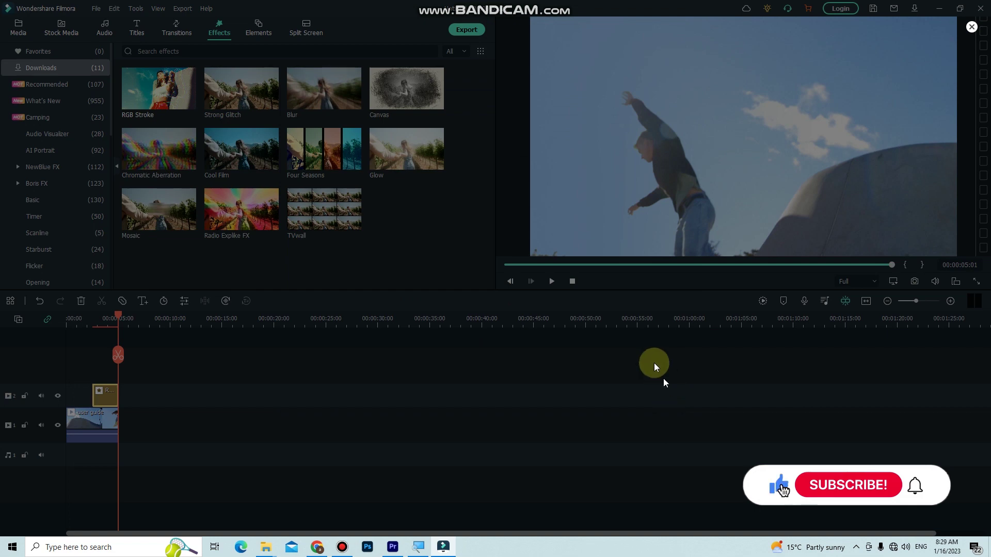
left_click(678, 123)
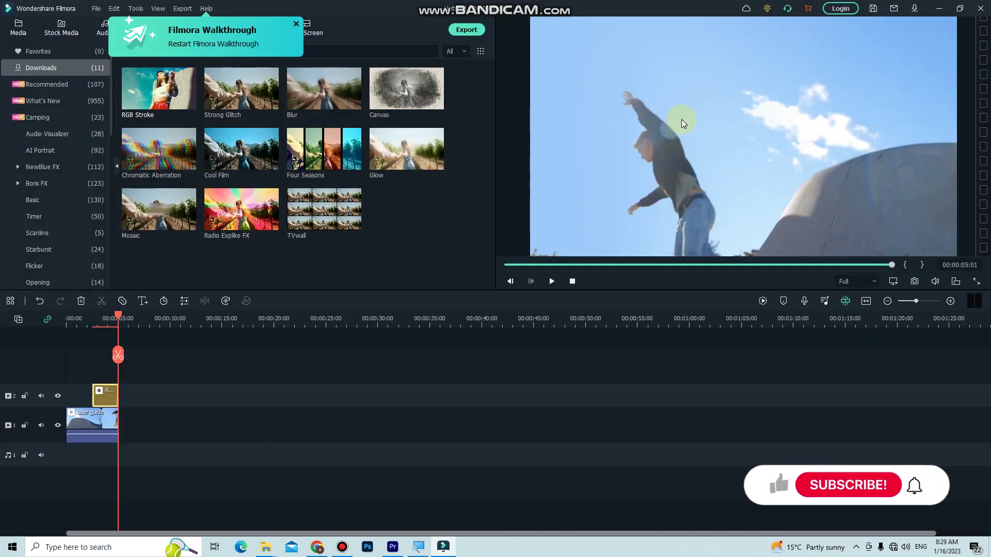
left_click(682, 119)
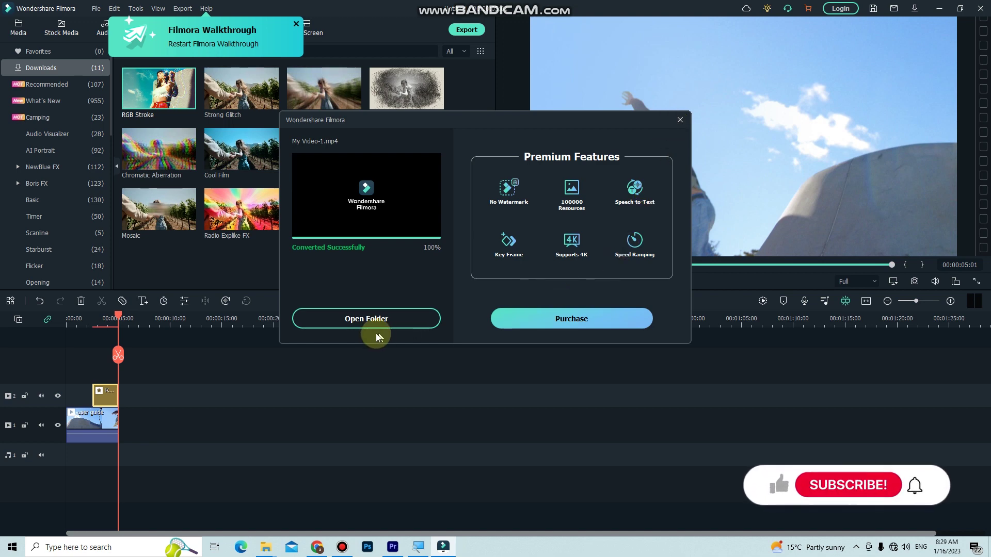
left_click(681, 120)
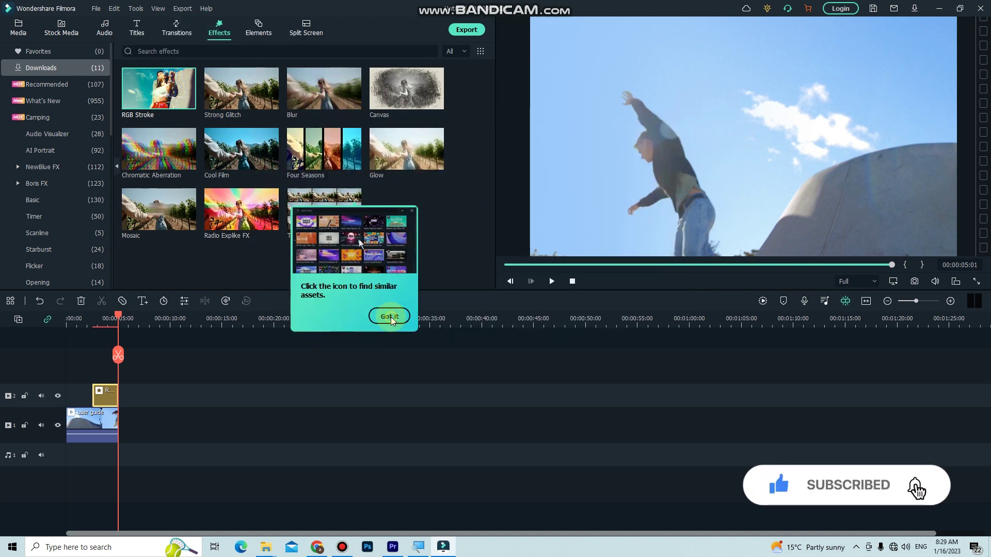
left_click(390, 316)
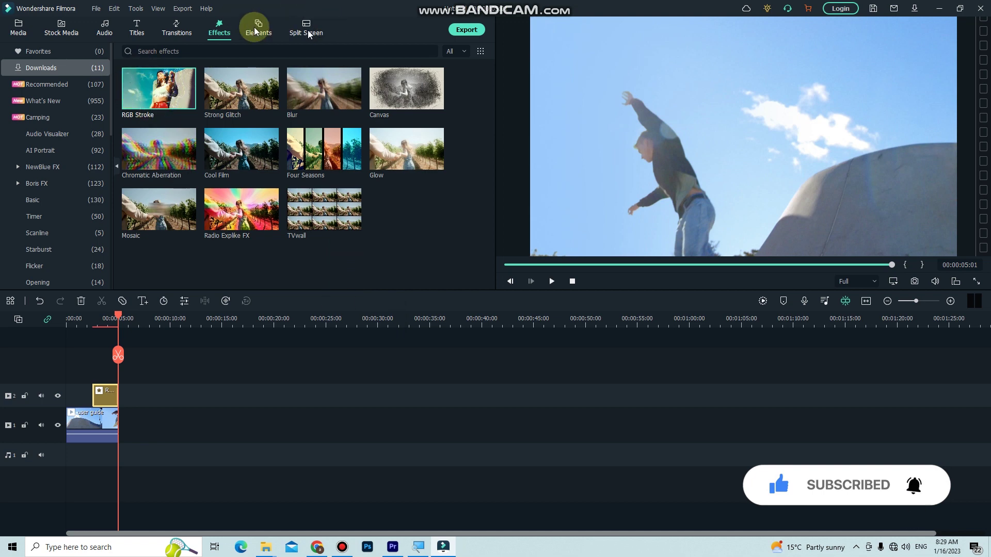
Look through the Media, Stock Media, Audio, Titles, Transitions, Effects and Elements libraries to see their categories
left_click(19, 27)
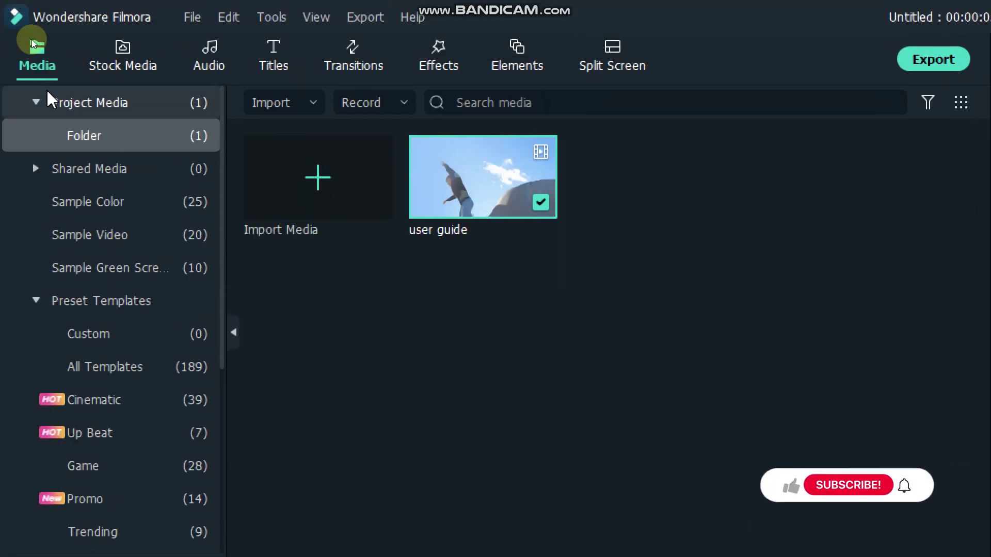
left_click(129, 56)
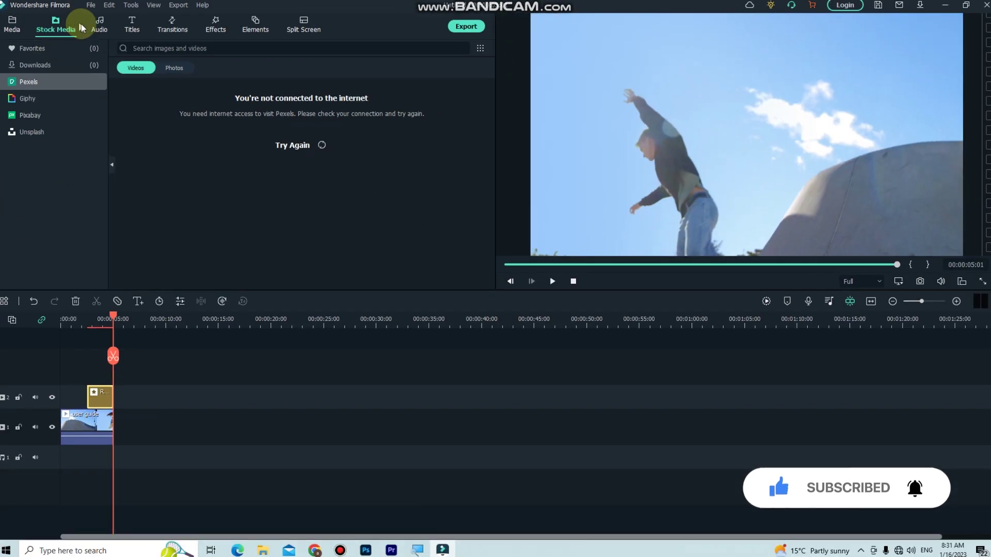
left_click(103, 29)
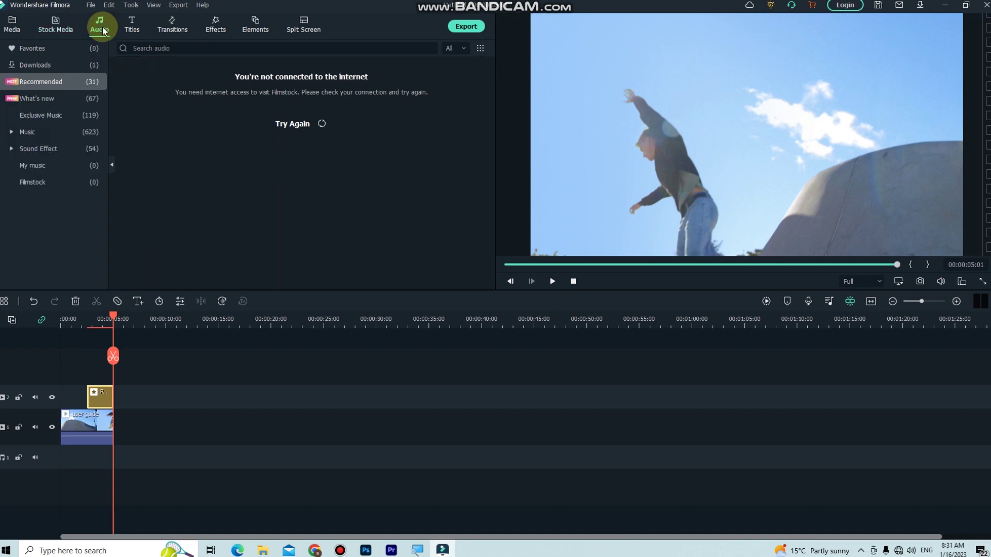
key("super")
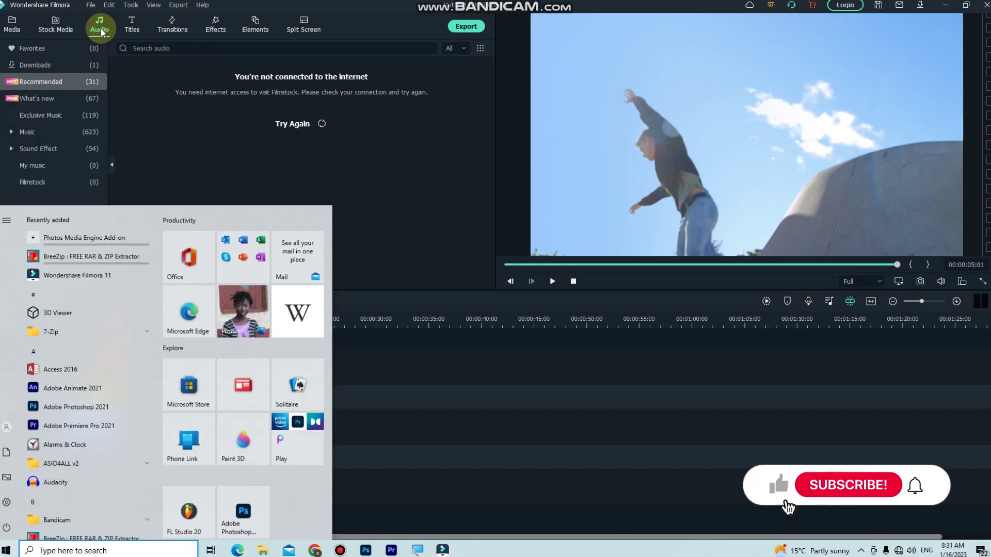
left_click(67, 164)
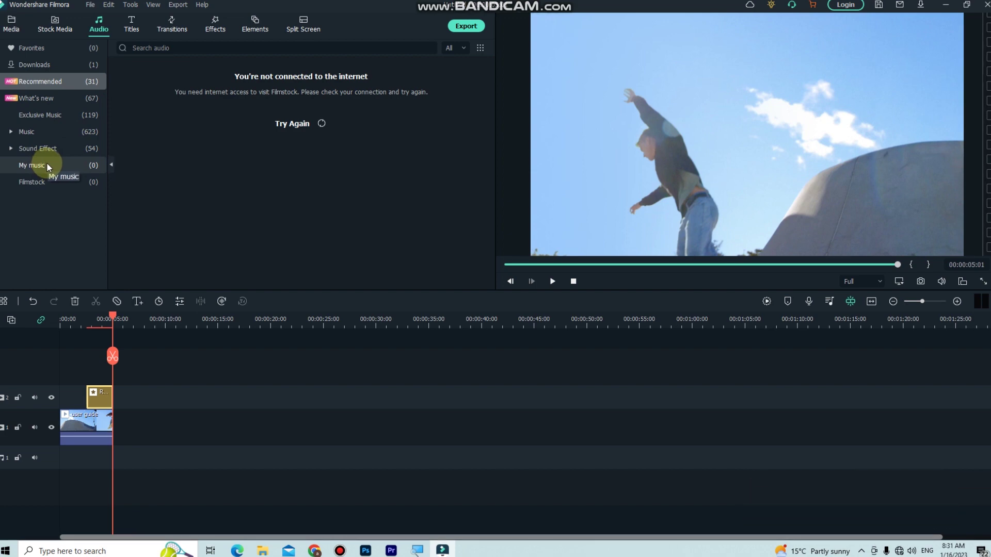
left_click(131, 26)
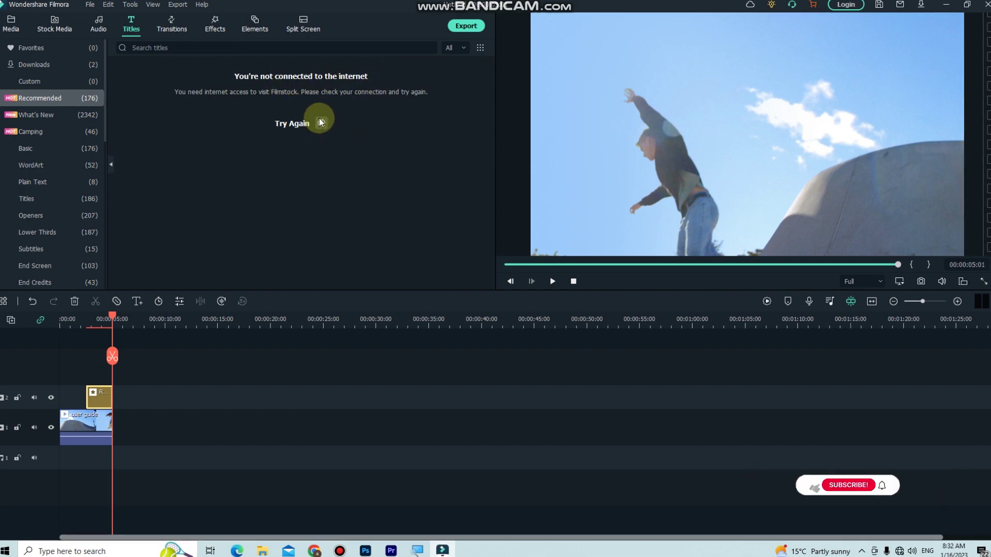
left_click(171, 23)
left_click(214, 25)
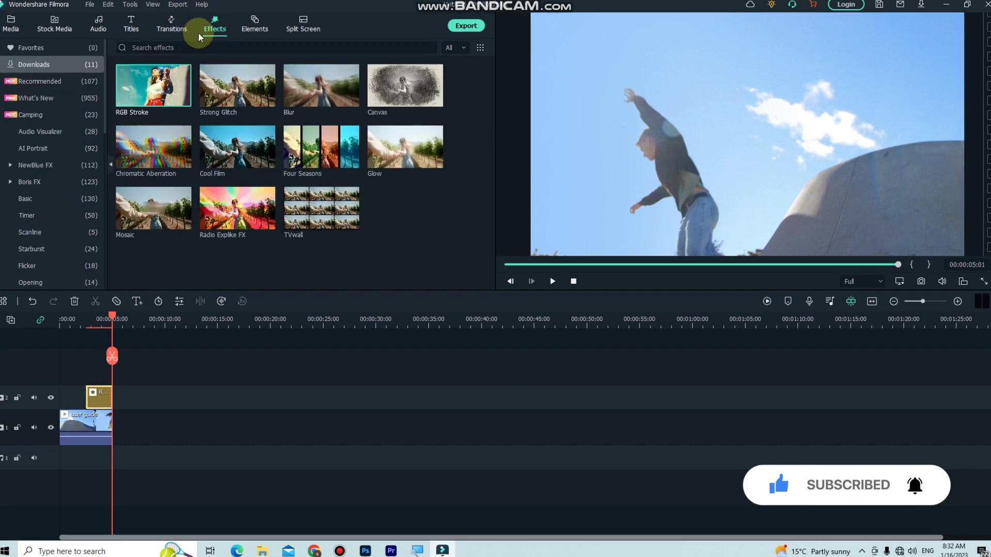
left_click(171, 23)
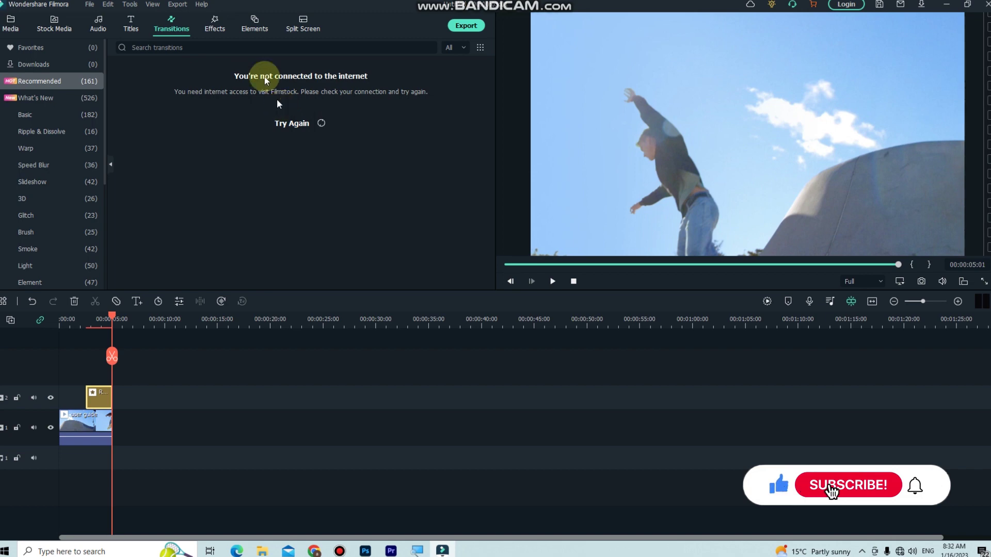
left_click(259, 21)
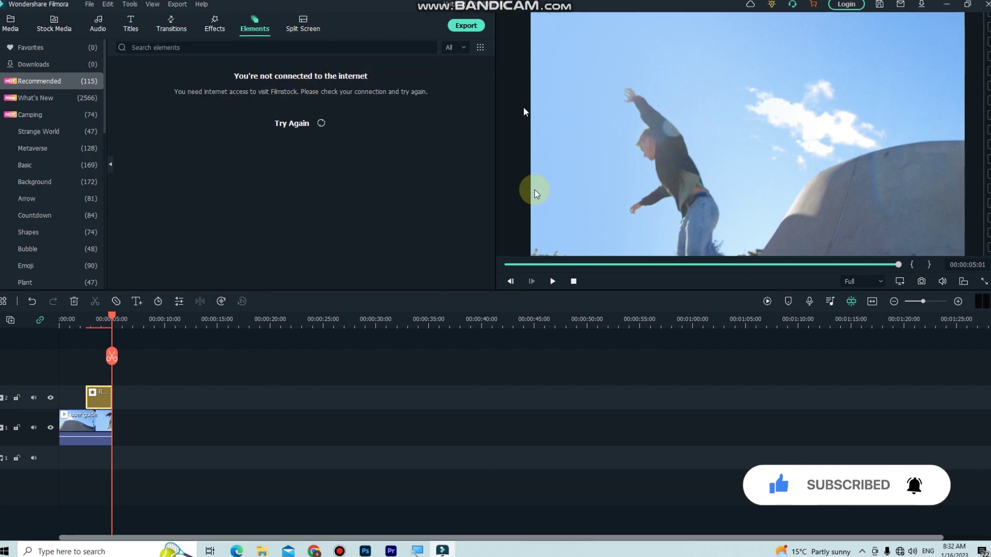
Return the playhead to the timeline's start, and hide and reshow the video track holding the user guide clip
left_click_drag(112, 318, 26, 323)
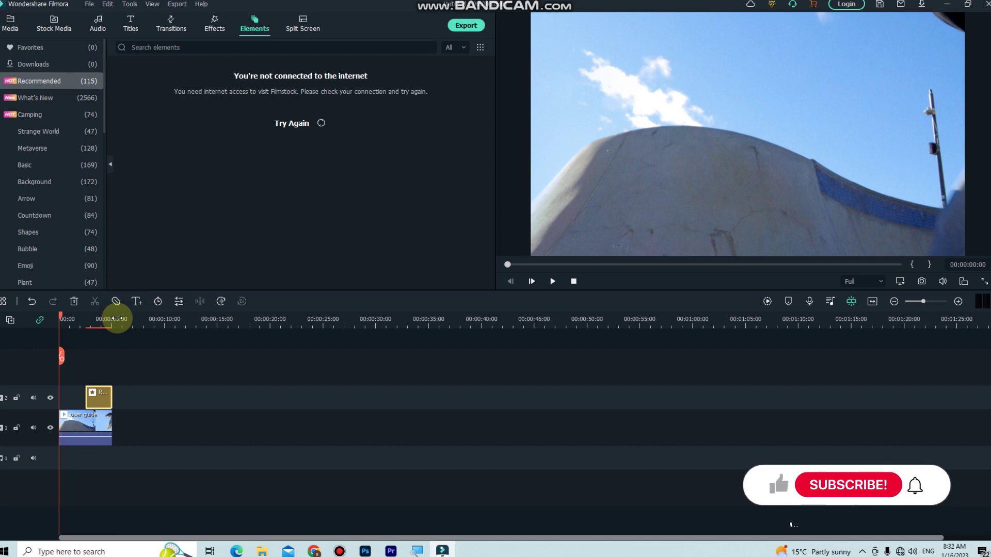
left_click(75, 429)
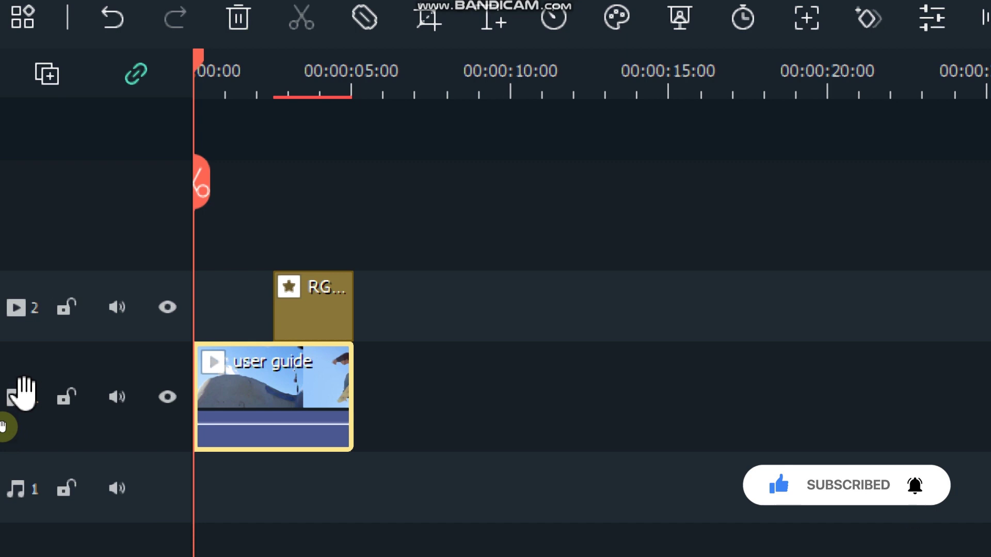
left_click(167, 397)
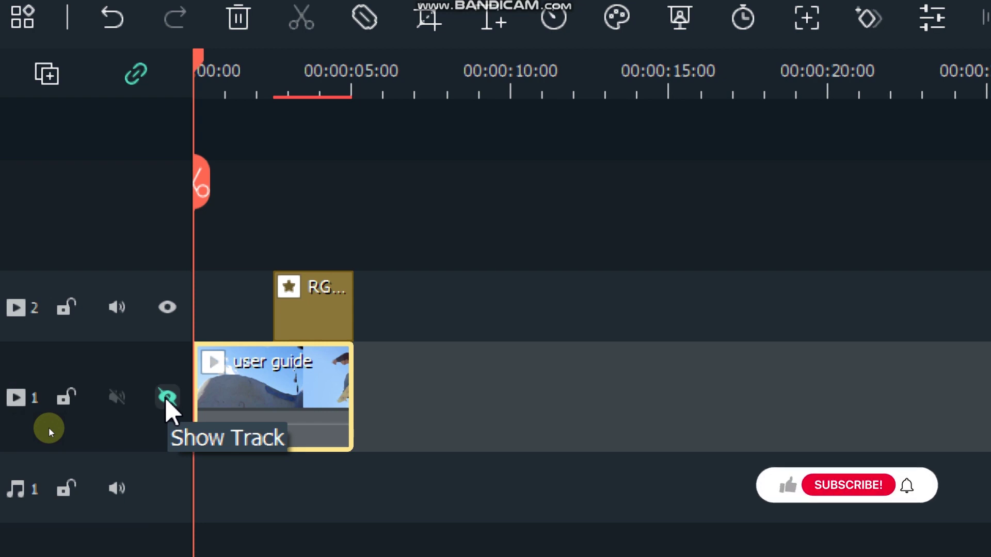
left_click(166, 397)
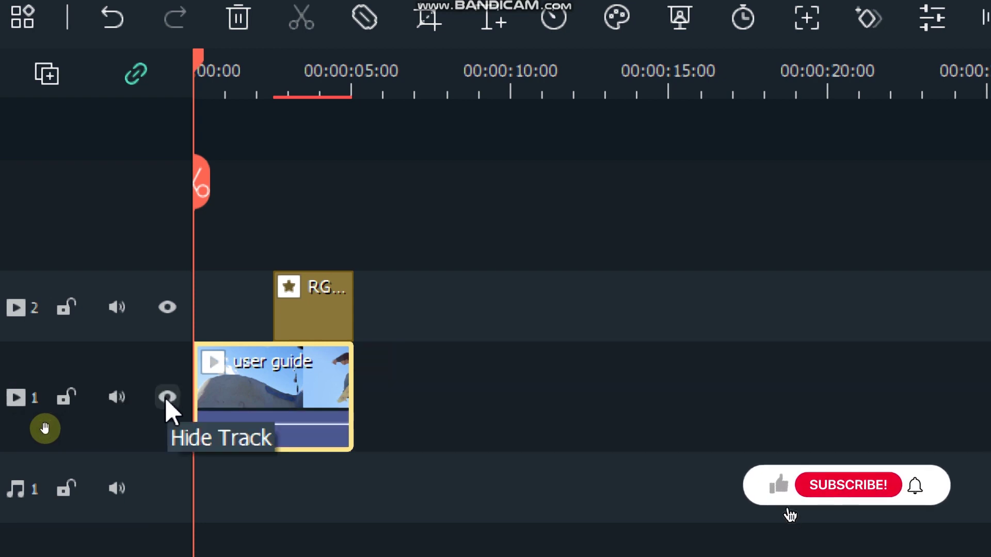
Mute and unmute video track 1, and lock and unlock it
left_click(118, 396)
left_click(116, 396)
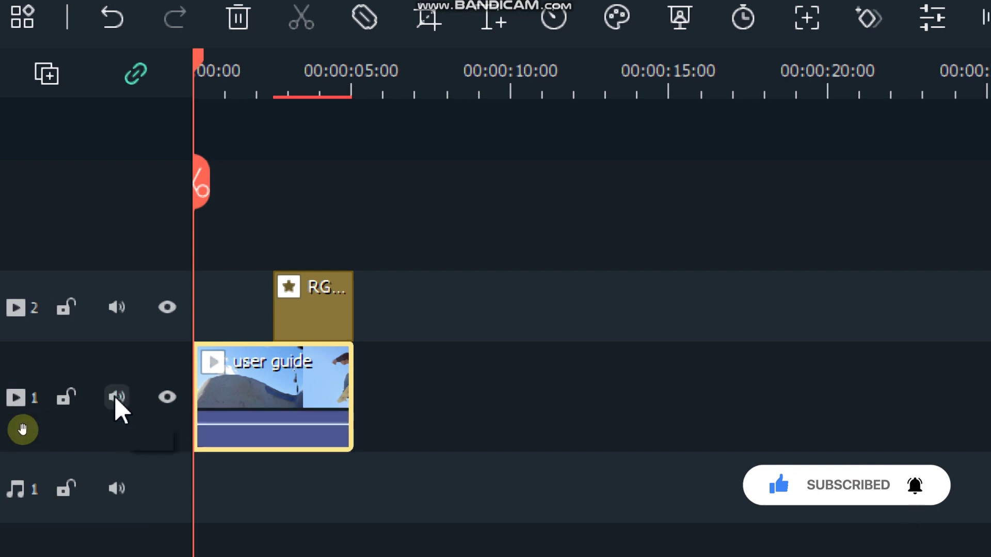
left_click(72, 406)
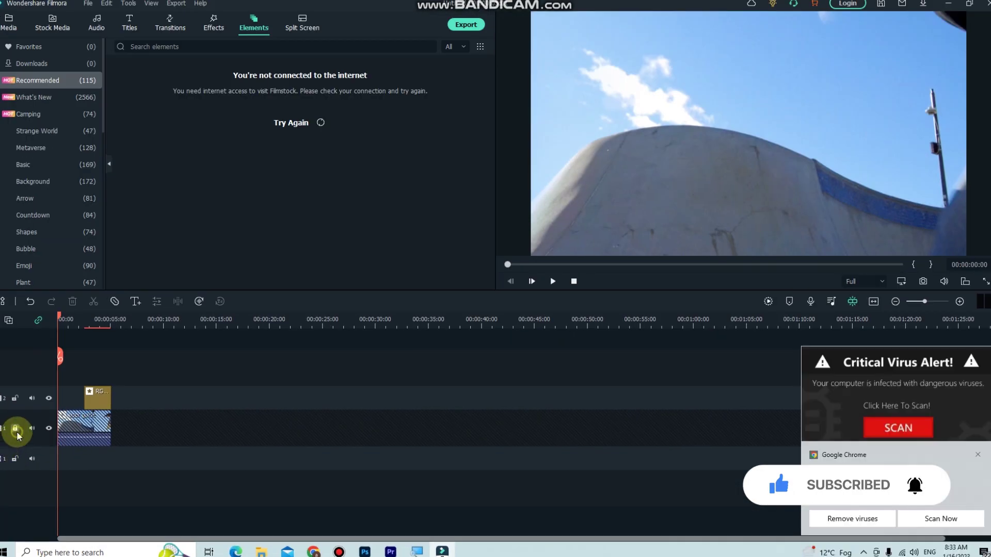
left_click(16, 430)
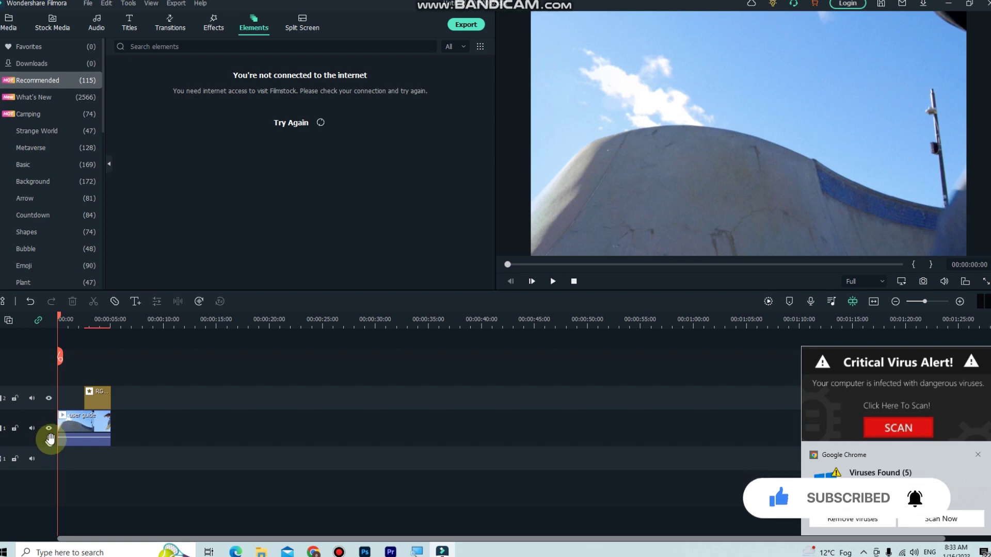
Split the user guide clip at 00:00:01:21
left_click(65, 315)
left_click(76, 319)
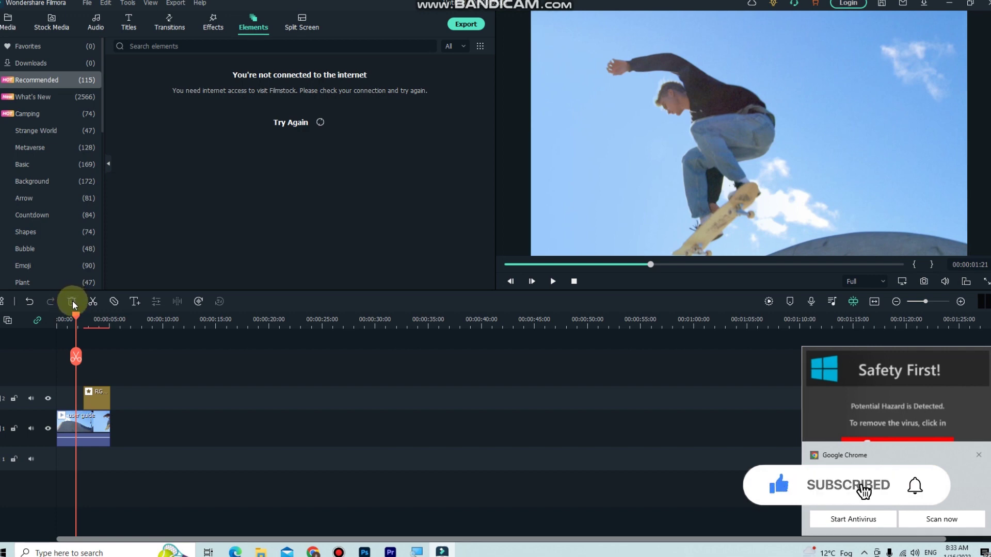
left_click(94, 393)
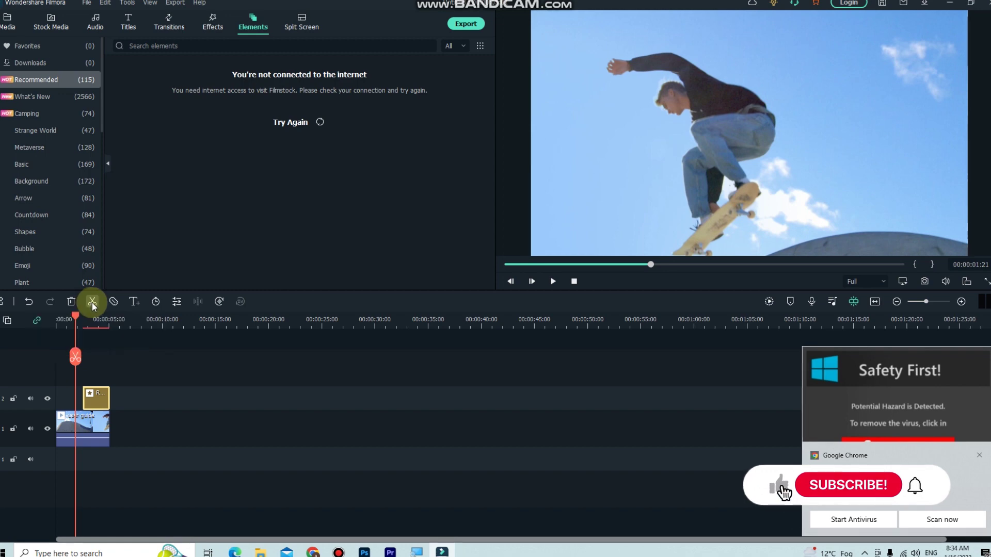
key("ctrl+b")
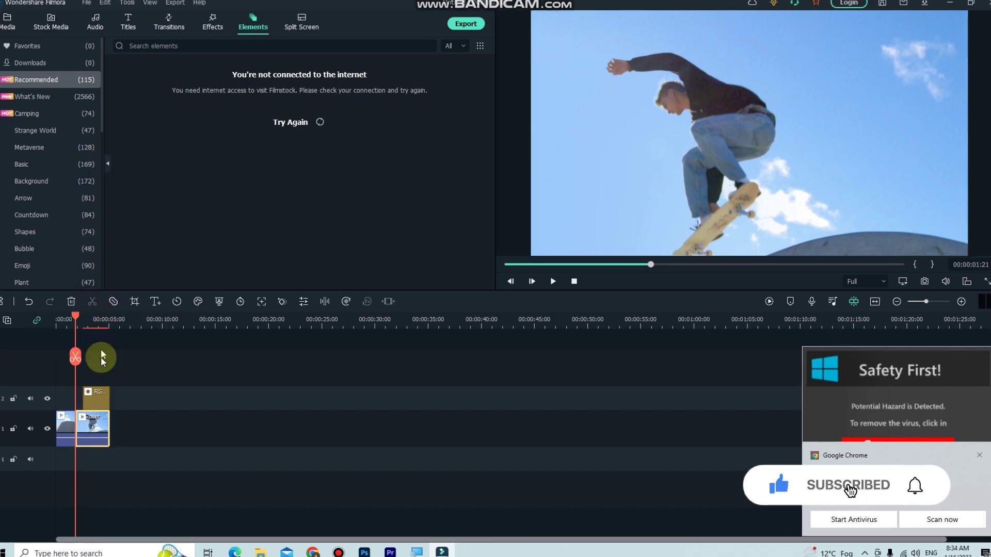
Move the second piece of the split user guide clip to start at 00:00:03:08, leaving a gap after the first piece
left_click_drag(79, 320, 92, 361)
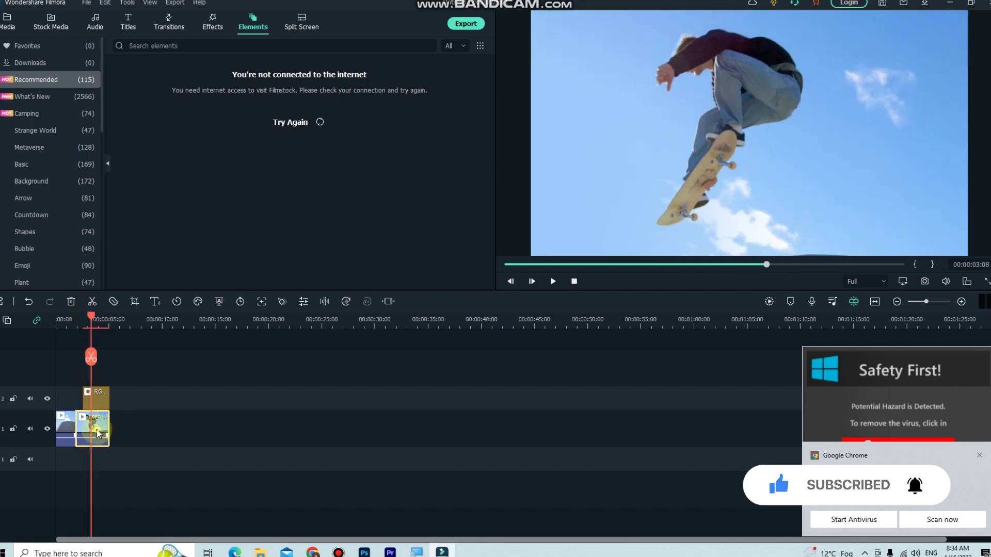
mouse_move(100, 428)
left_mouse_down()
mouse_move(126, 428)
mouse_move(114, 429)
left_mouse_up()
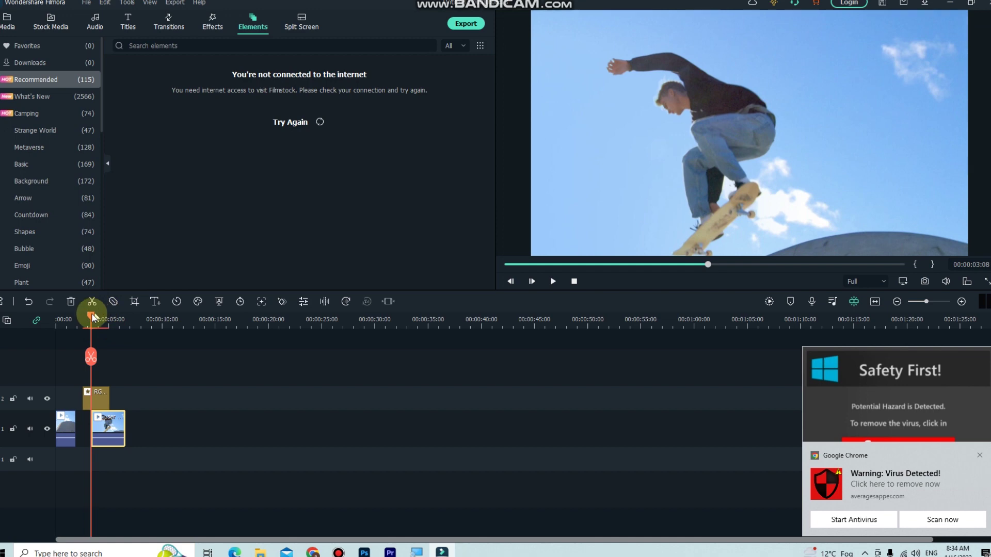
Split the second piece at 00:00:04:16 and shift its last part slightly later, leaving a small gap
left_click_drag(92, 316, 107, 315)
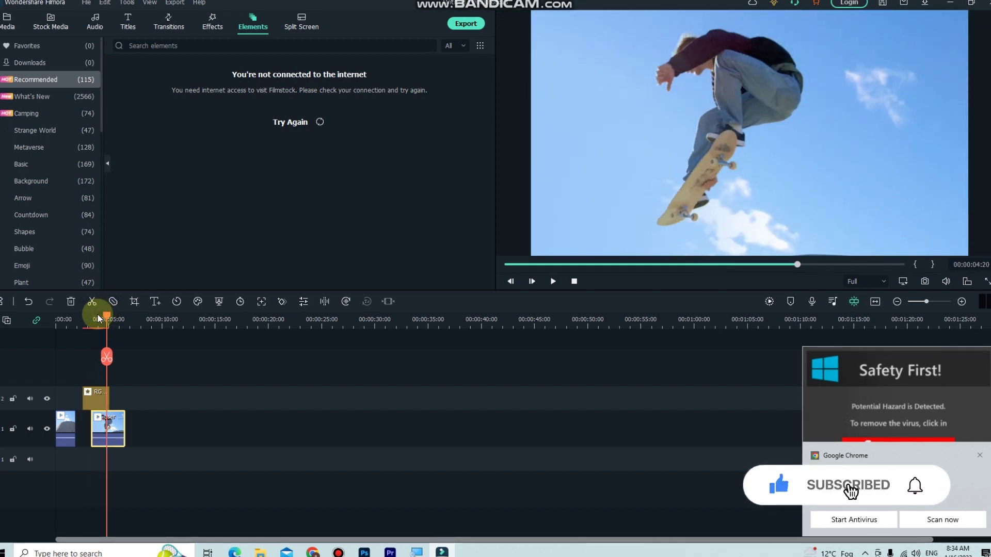
left_click_drag(107, 319, 105, 318)
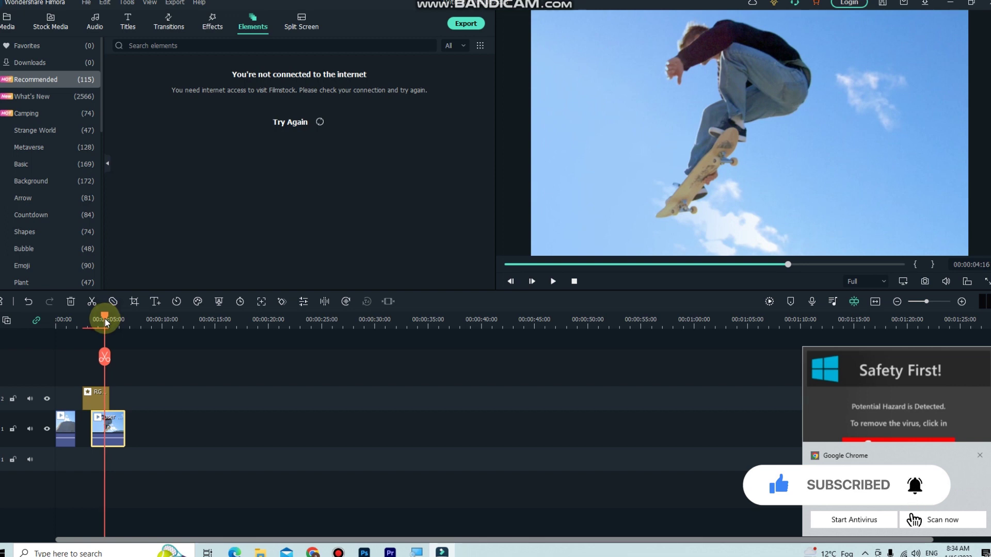
key("ctrl+b")
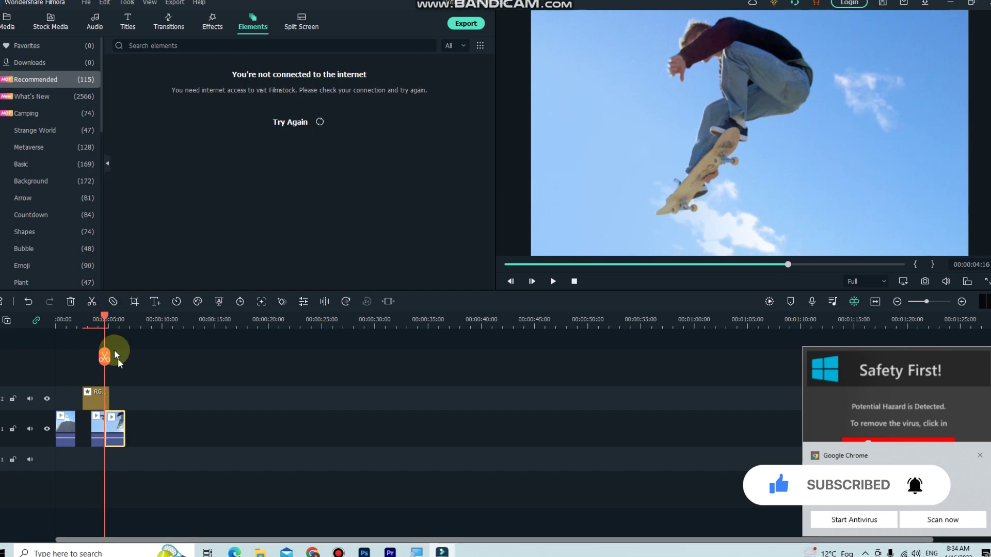
left_click_drag(110, 436, 114, 435)
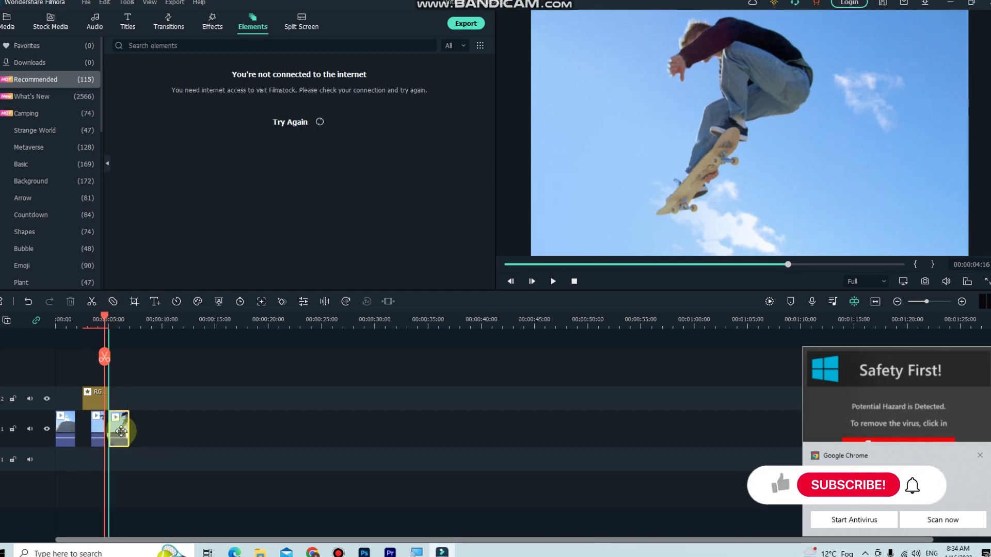
Place the playhead at 00:00:05:10 over the last clip piece and turn on the quick split mode
left_click(107, 338)
left_click_drag(106, 341, 113, 299)
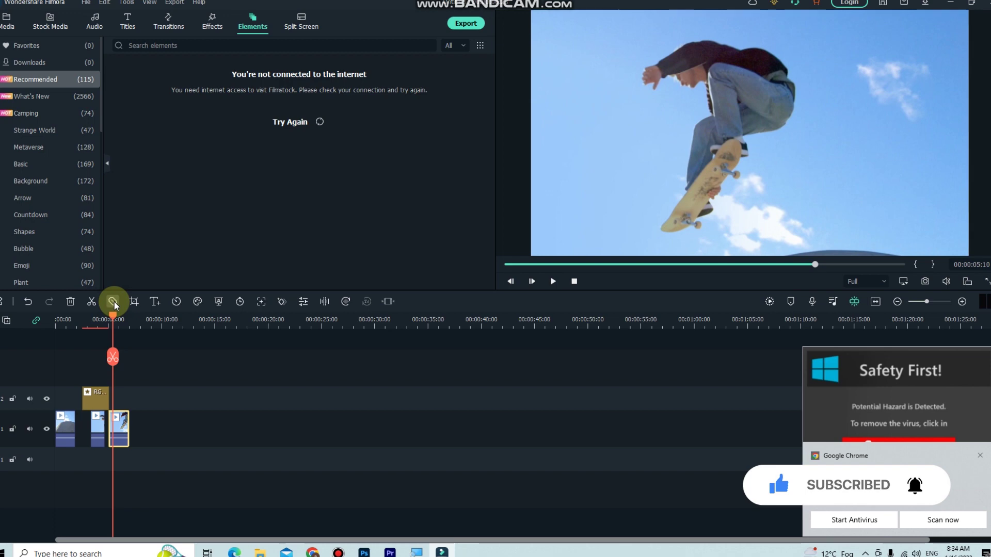
left_click(115, 304)
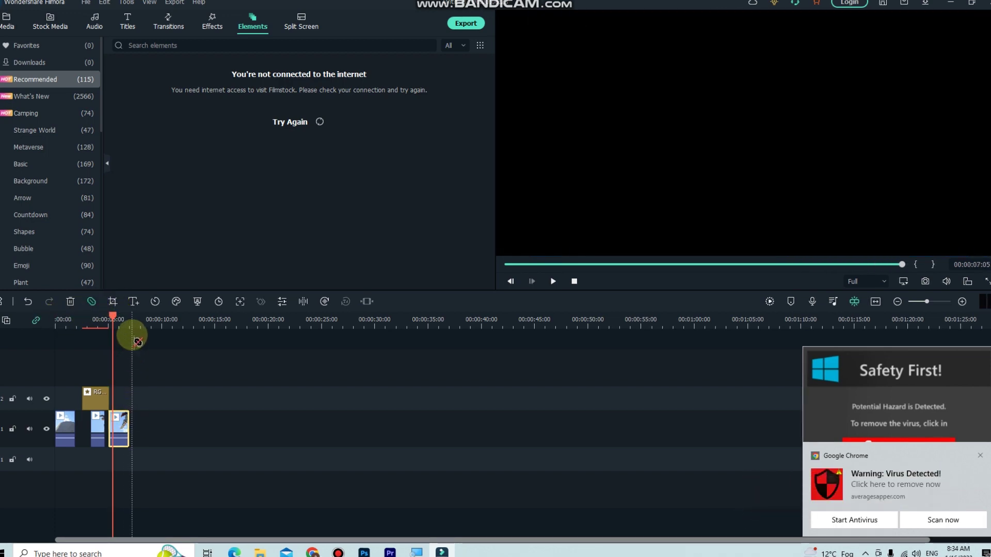
Crop the last clip piece to a 9:16 ratio, with the frame shifted to cover the skateboarder
left_click(112, 301)
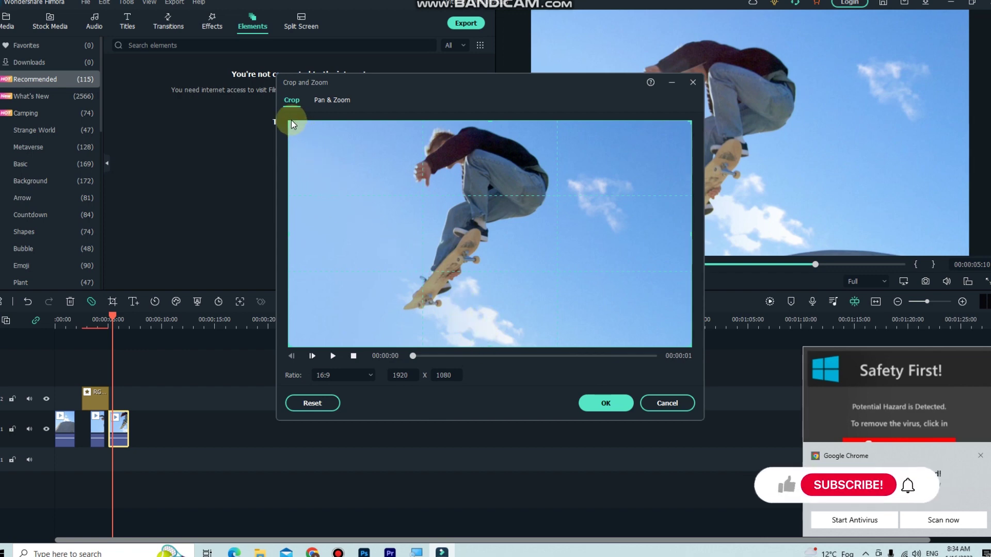
left_click(344, 376)
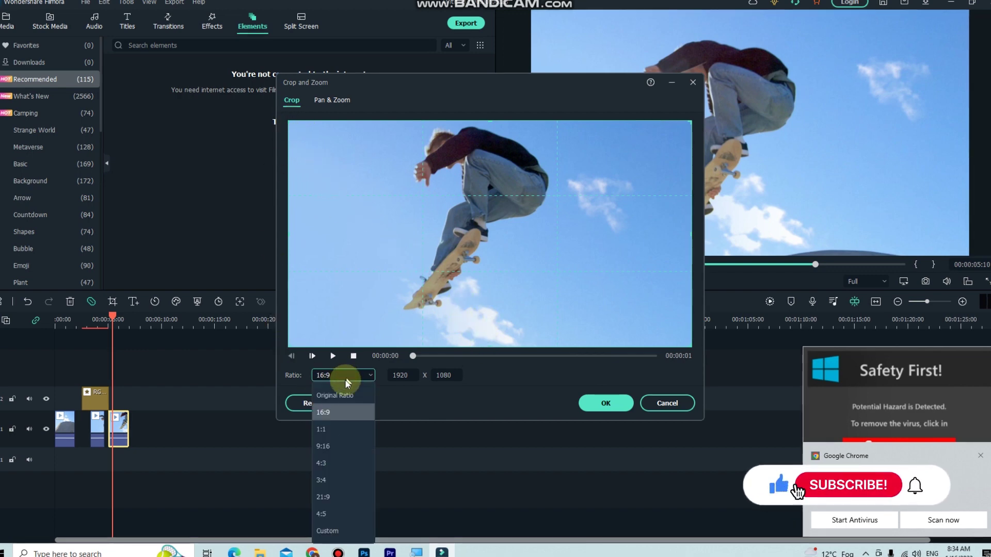
left_click(343, 445)
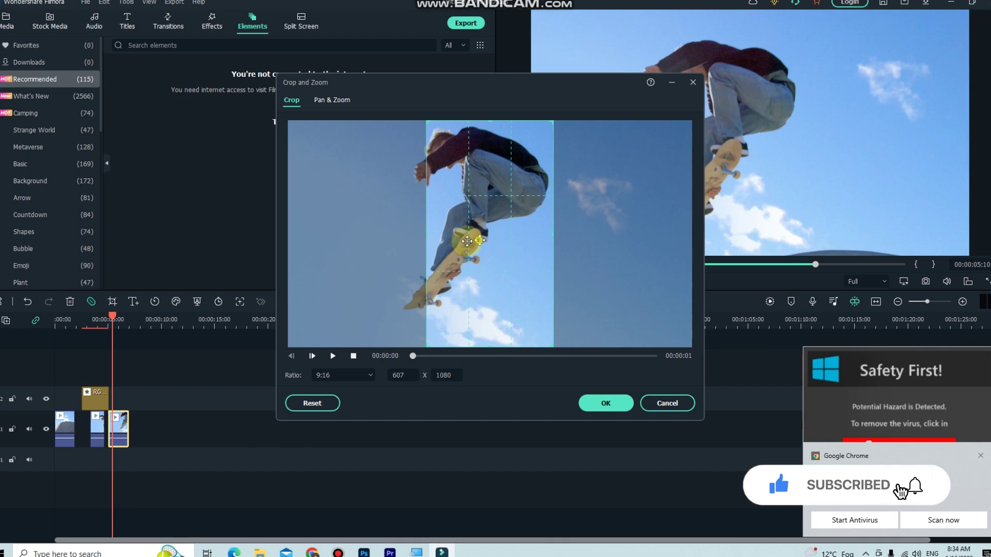
left_click_drag(473, 238, 452, 242)
left_click(605, 402)
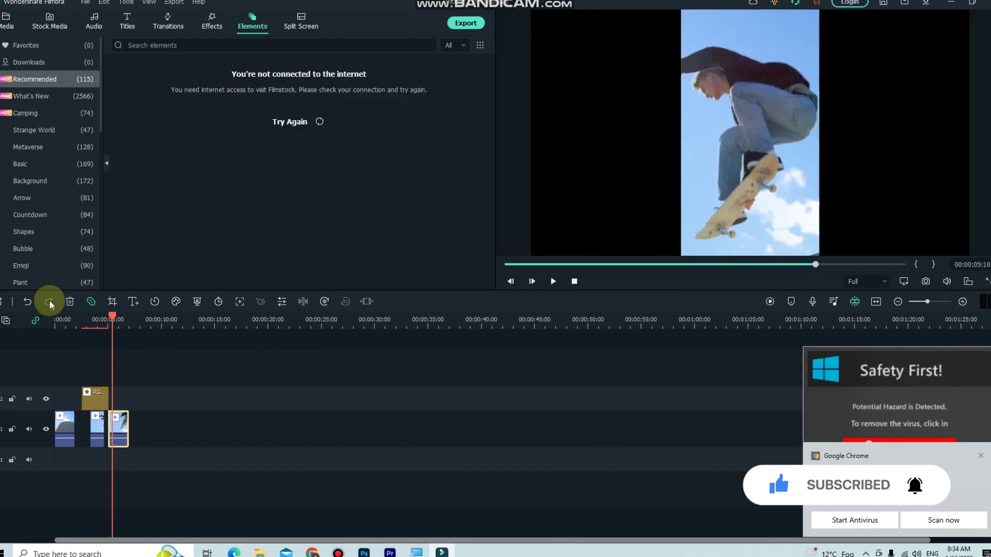
left_click(112, 302)
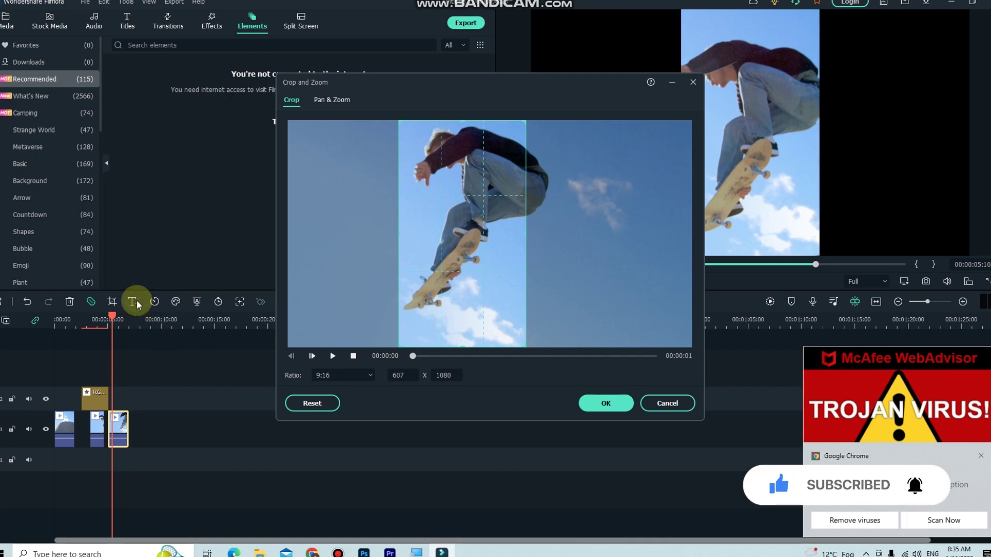
left_click(622, 403)
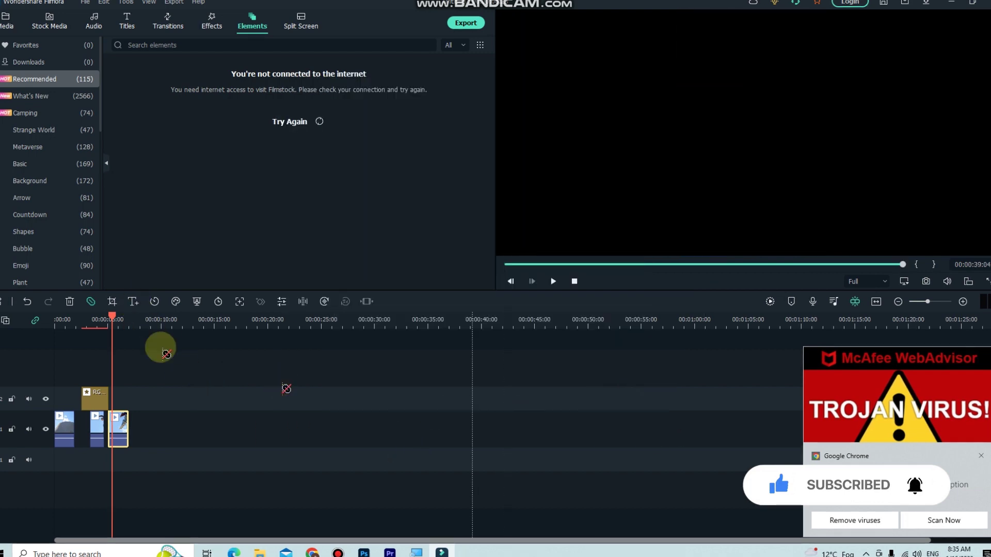
Add a basic title at 00:00:05:10 above the cropped clip and replace its placeholder text with "subscribe"
left_click(133, 301)
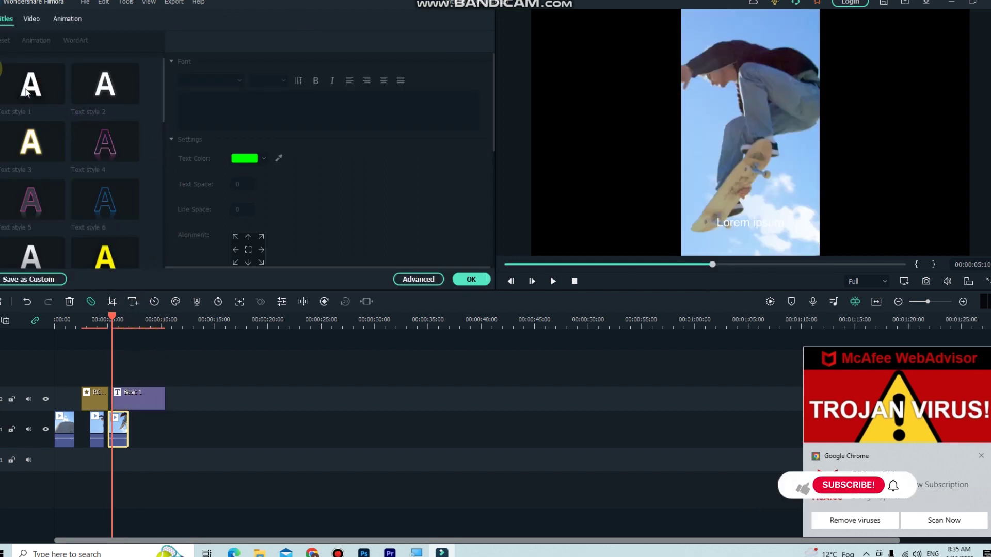
left_click(41, 88)
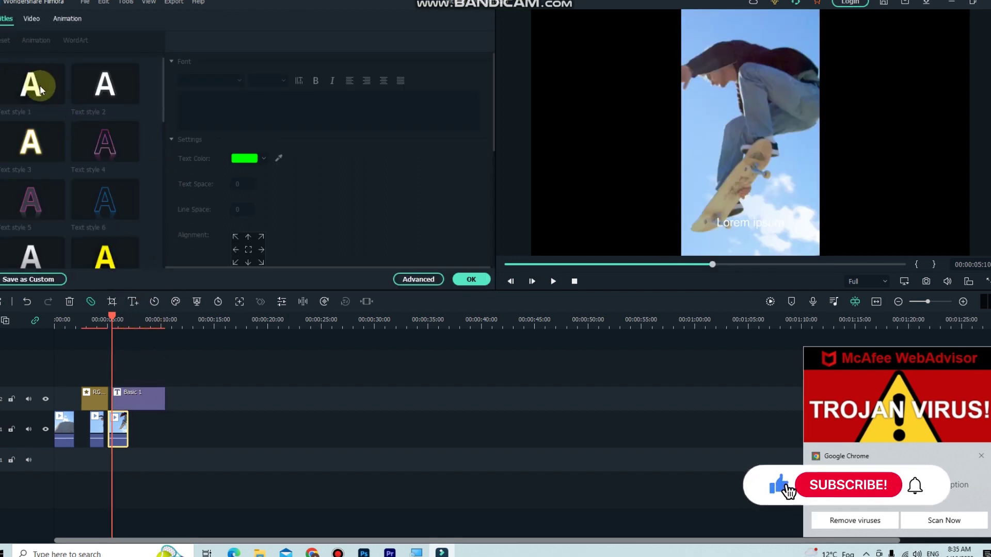
left_click(755, 222)
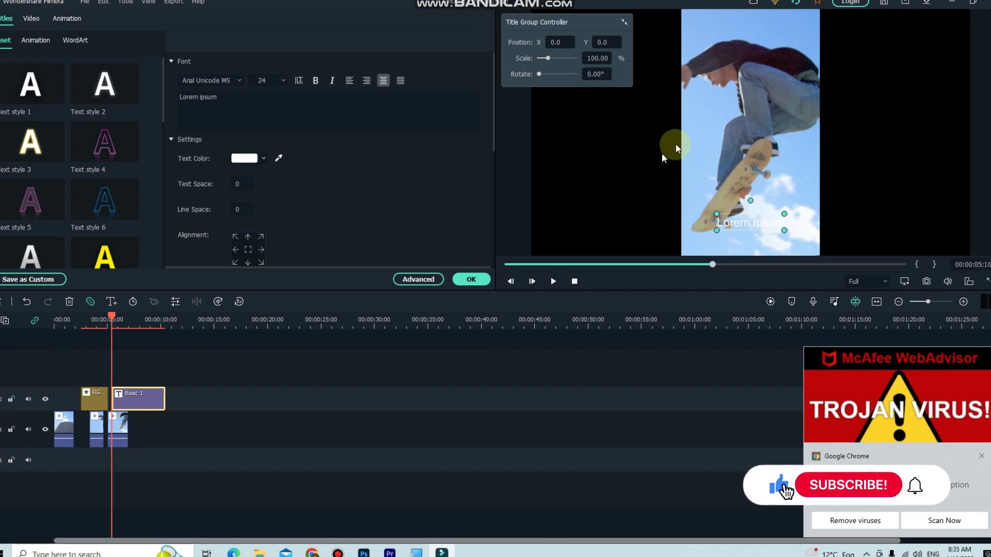
double_click(764, 223)
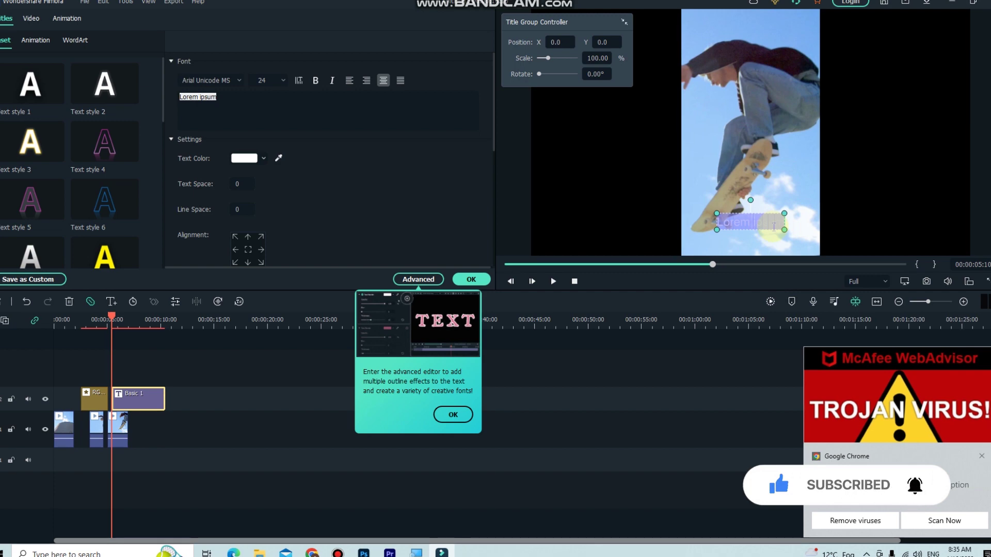
left_click(774, 227)
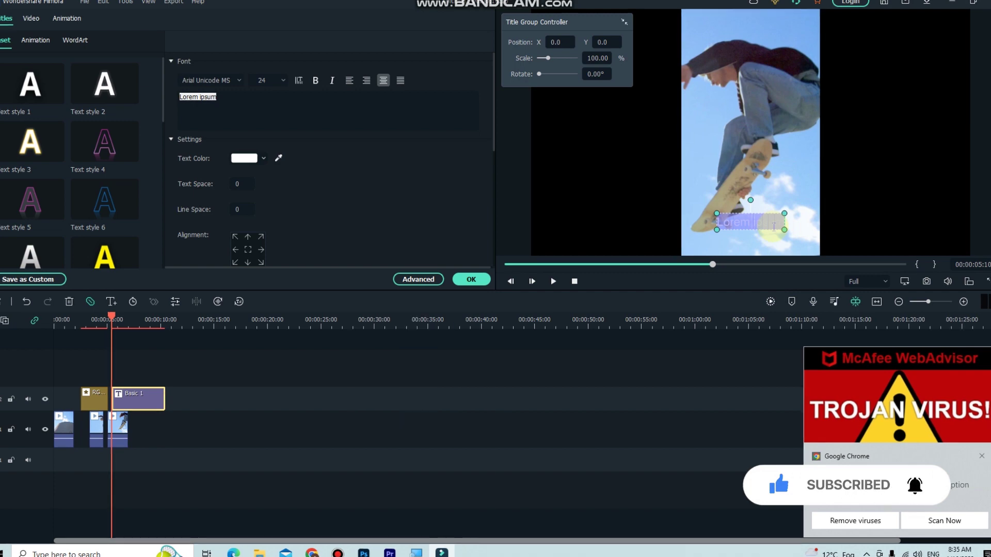
left_click(213, 97)
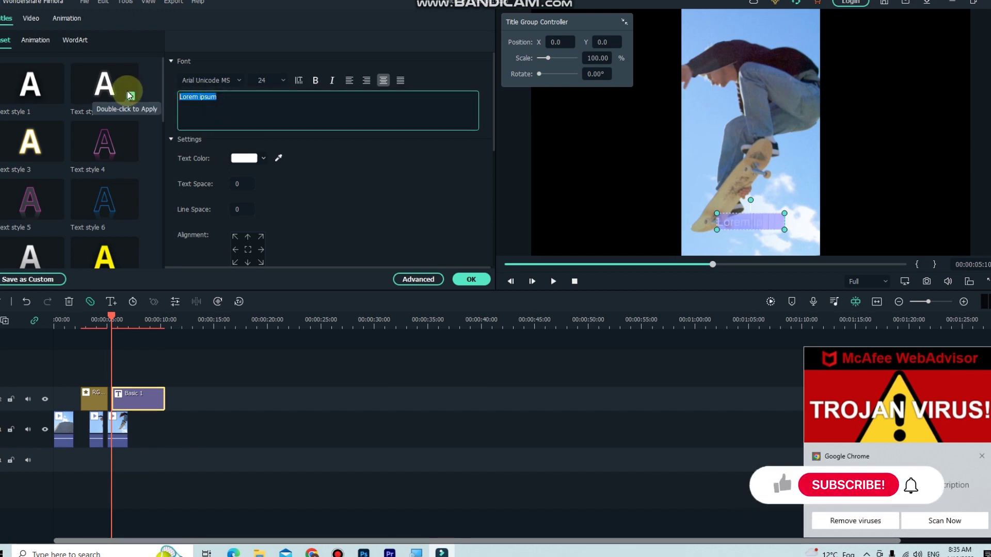
type("subscrin")
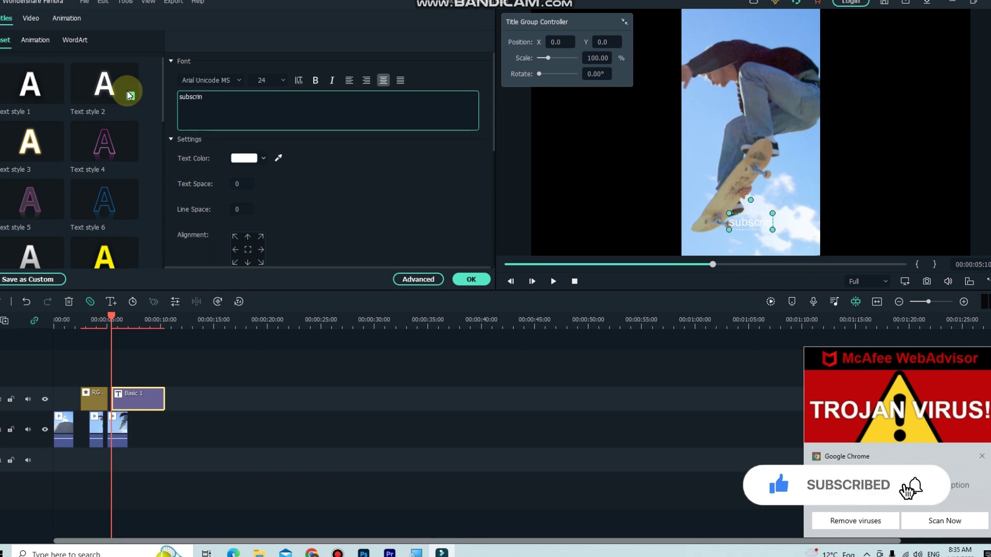
key("BackSpace")
type("be")
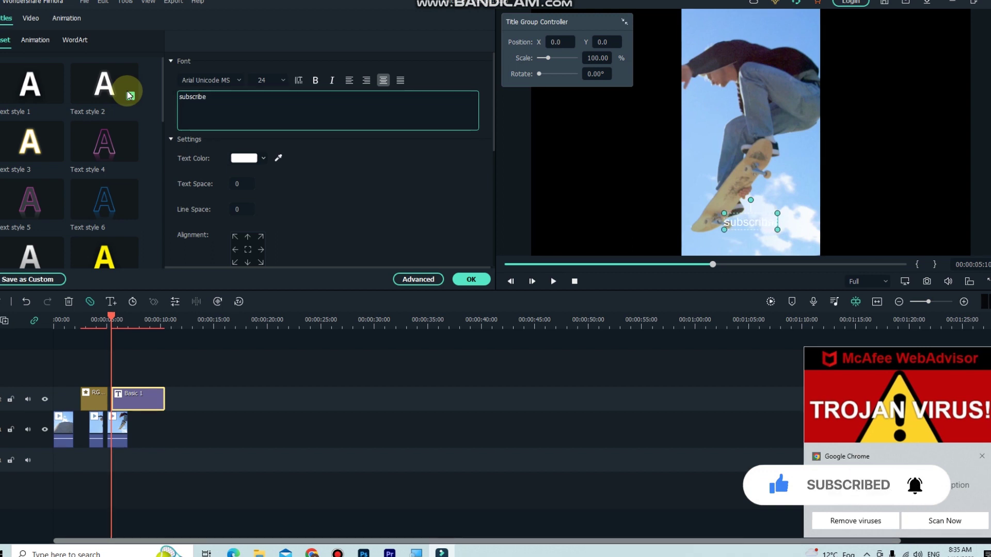
Set the "subscribe" title's text color to black
left_click(227, 157)
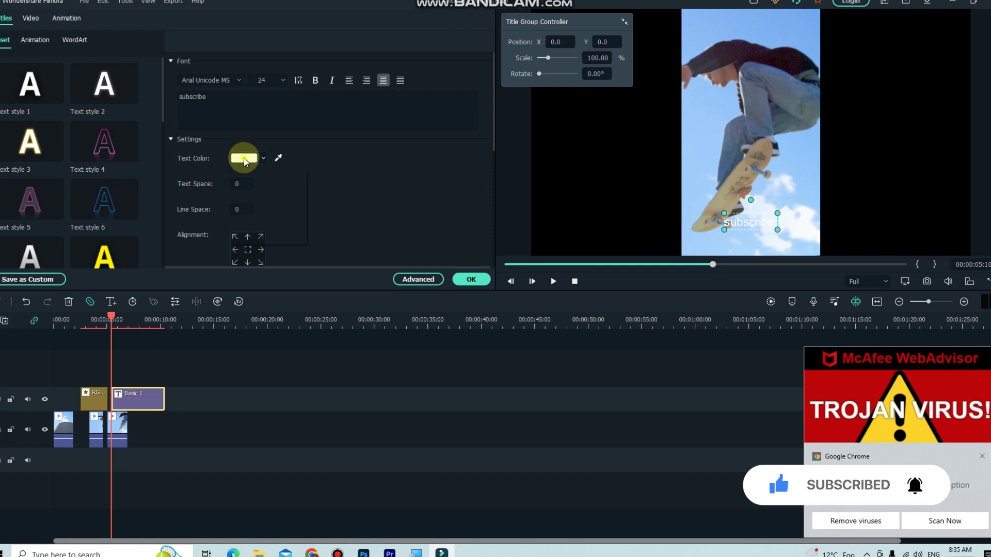
left_click(244, 159)
left_click(236, 219)
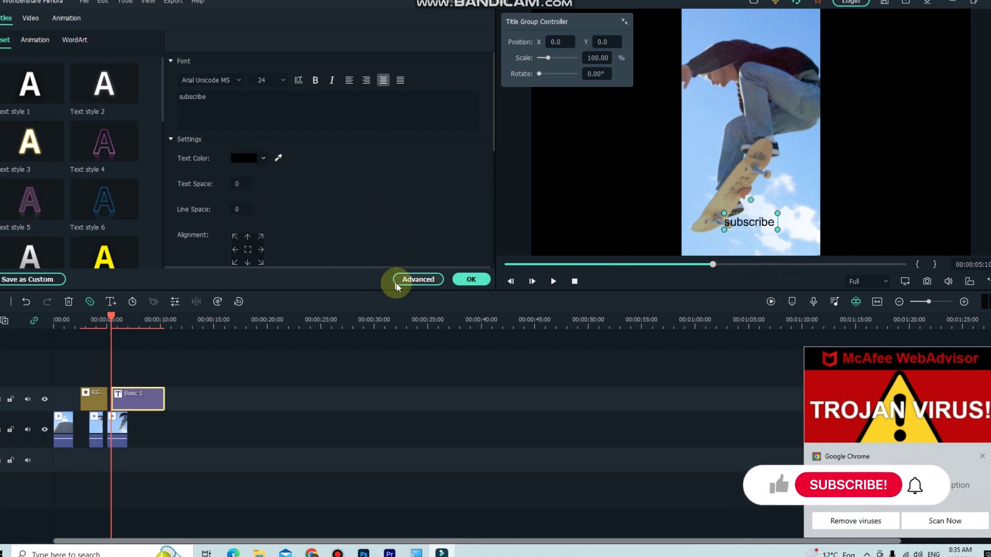
Scale the "subscribe" text to 29%, set its blending mode to Linear Burn and apply the title settings
scroll(251, 194, "down", 6)
mouse_move(190, 120)
left_mouse_down()
mouse_move(180, 117)
mouse_move(191, 123)
left_mouse_up()
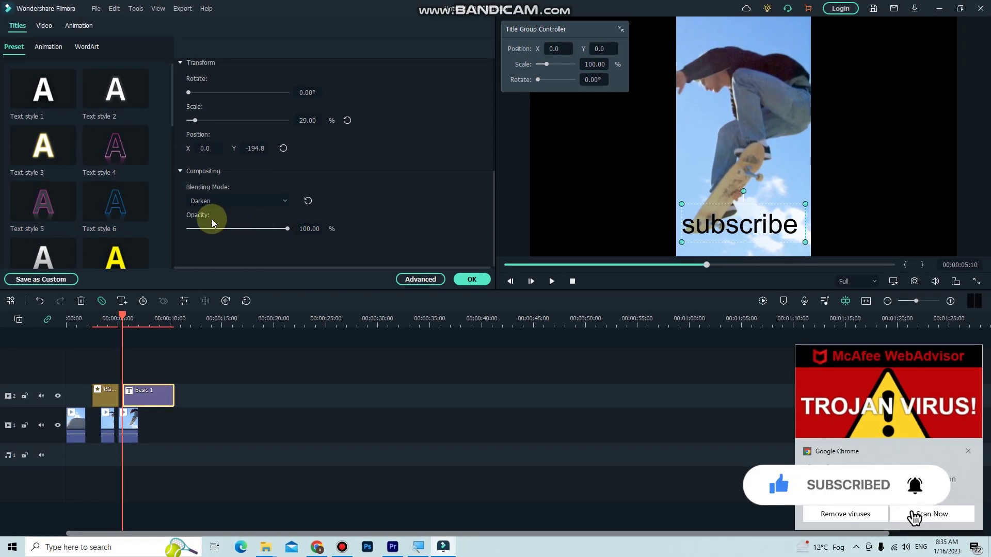
left_click(260, 203)
left_click(243, 288)
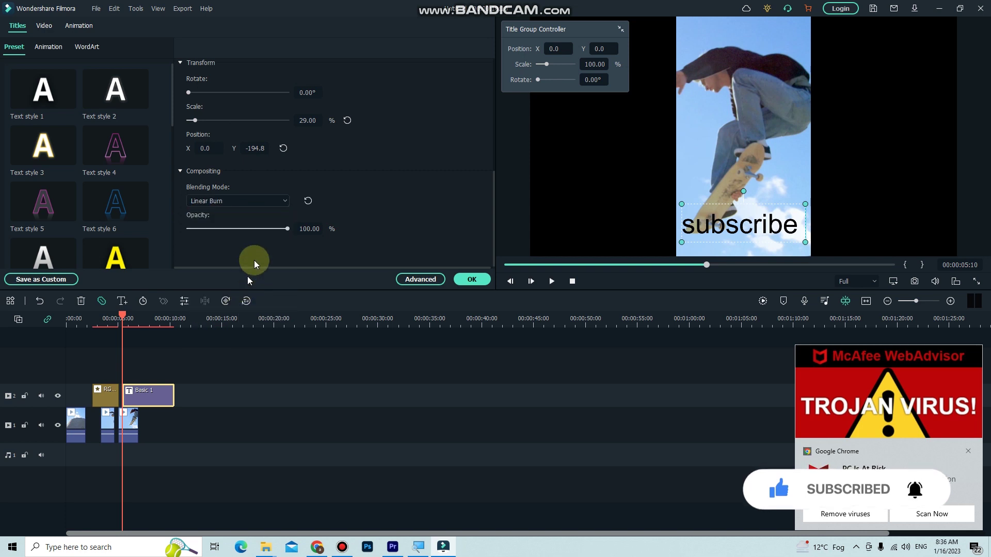
left_click(460, 281)
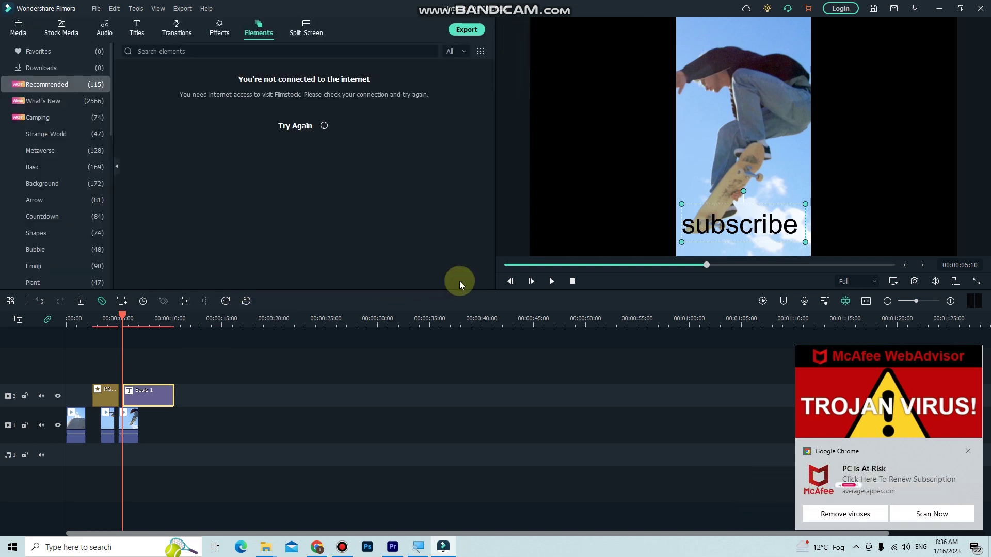
Check the title's duration setting, accept 00:00:05:00, and dismiss the Wondershare ID login dialog
left_click(143, 301)
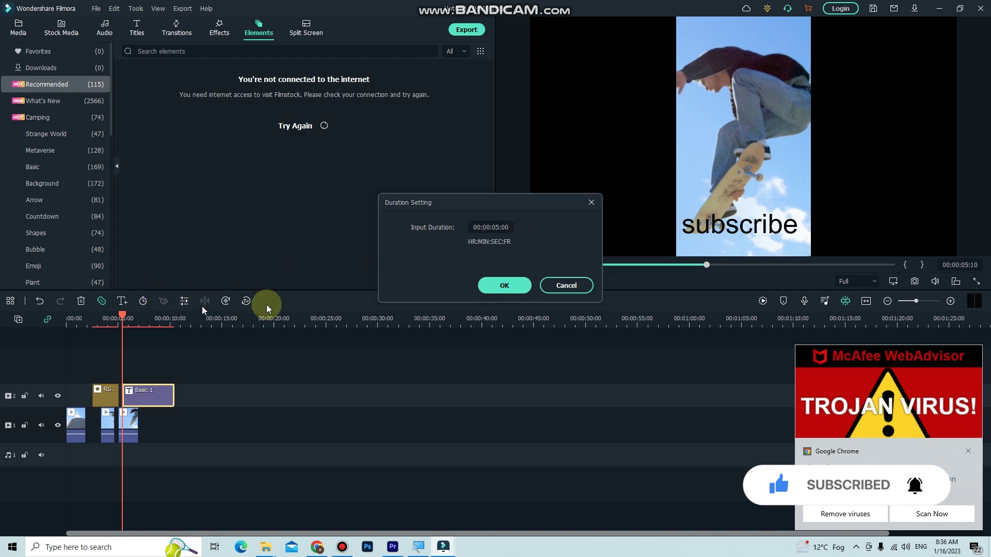
left_click(505, 286)
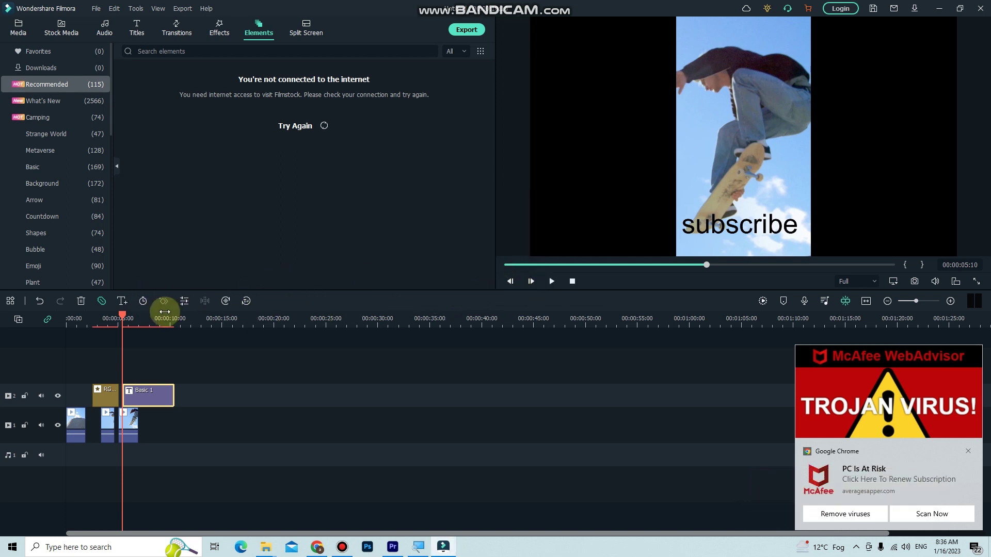
left_click(226, 302)
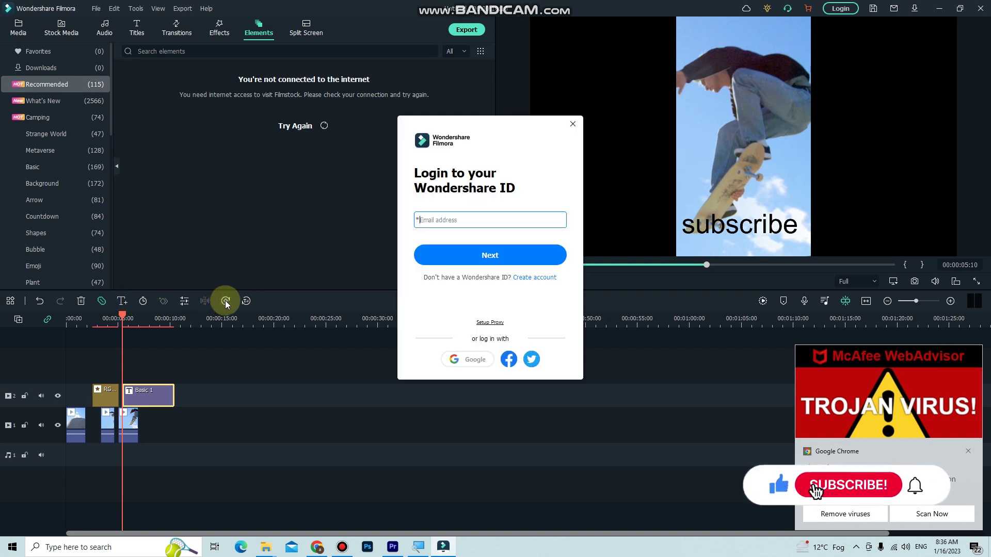
left_click(572, 123)
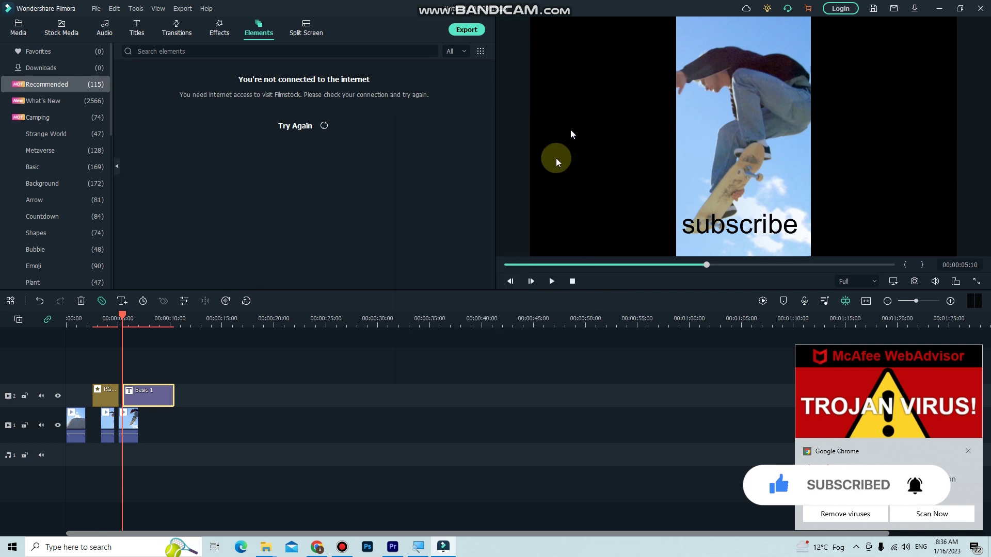
Examine the timeline's track management options for adding, deleting, resizing and locking tracks without choosing any
left_click(17, 320)
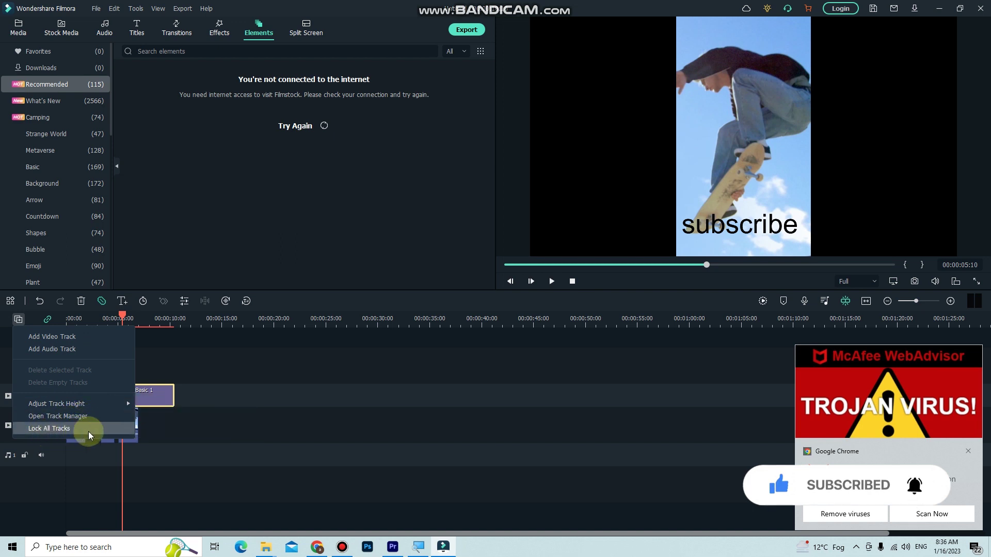
left_click(18, 321)
left_click(18, 321)
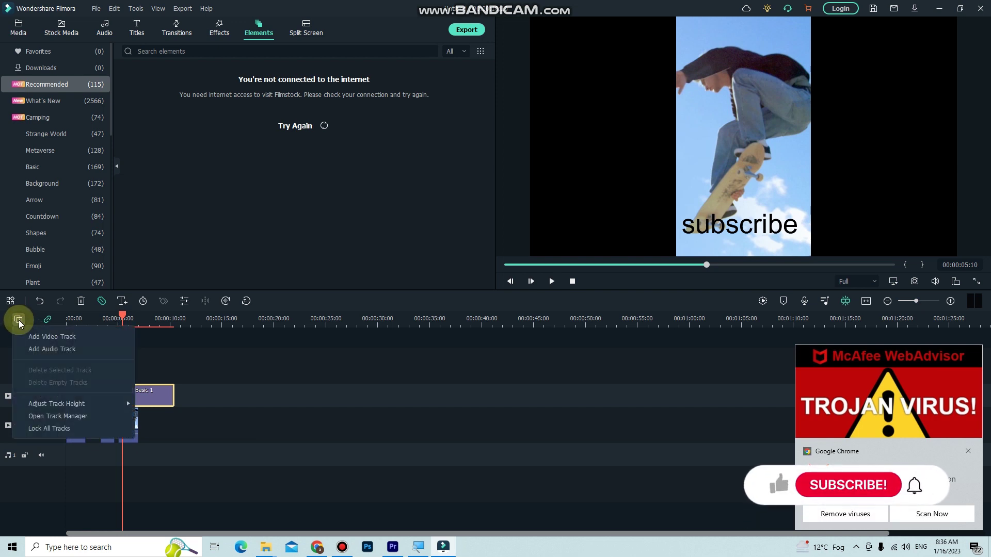
left_click(48, 321)
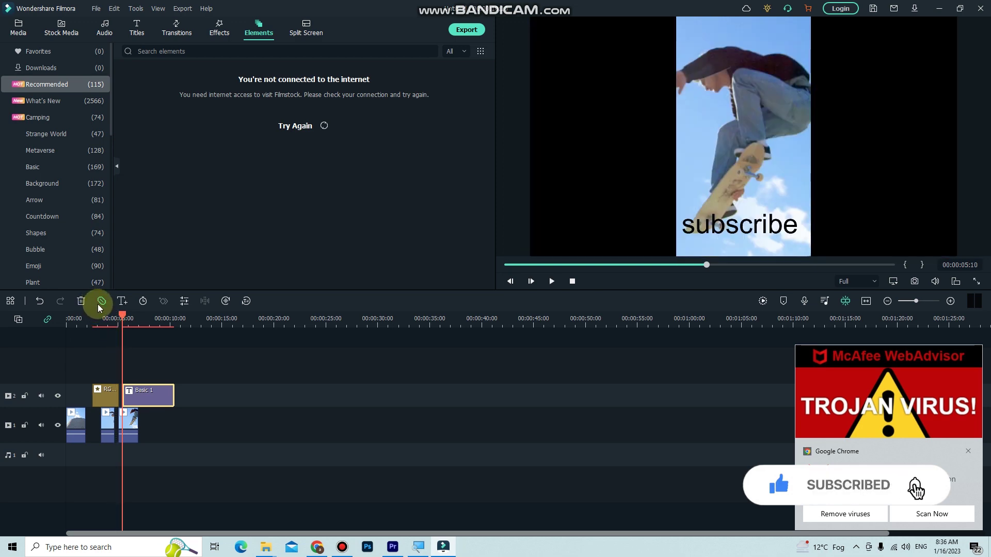
left_click(100, 304)
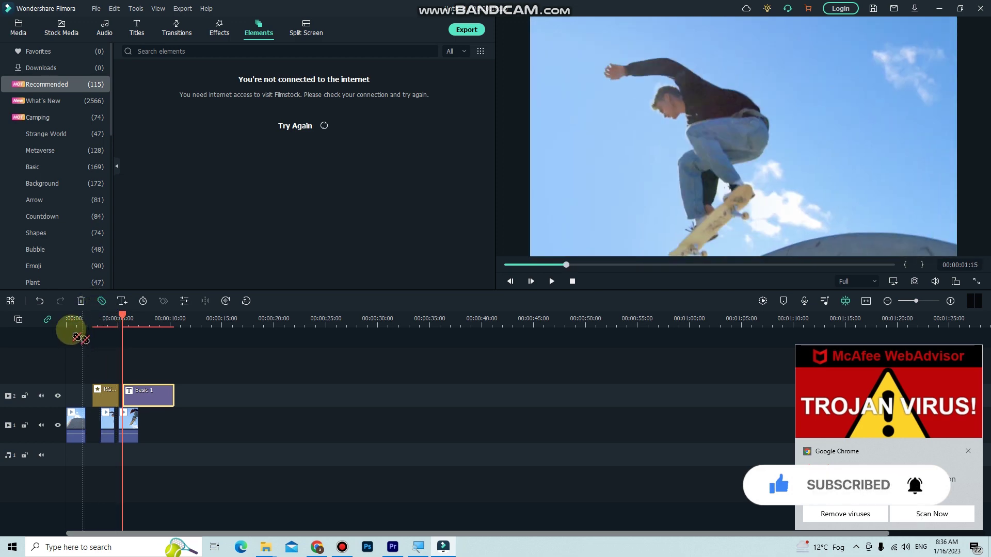